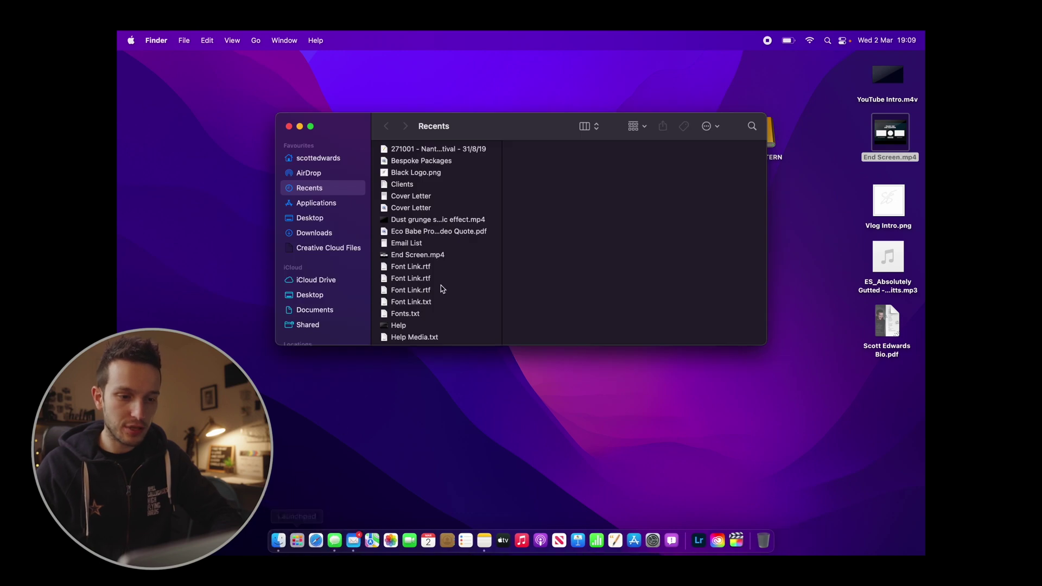
# Step: Open the ZV-1 Lens folder inside Videos on the FCPX EXTERN drive
pyautogui.scroll(-3, 345, 267)
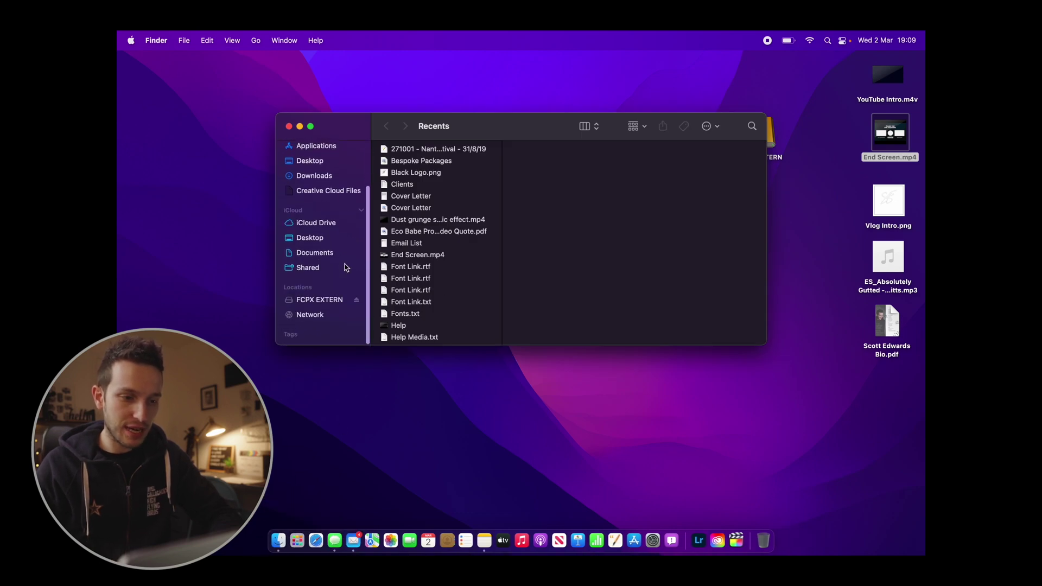
pyautogui.click(305, 302)
pyautogui.click(411, 163)
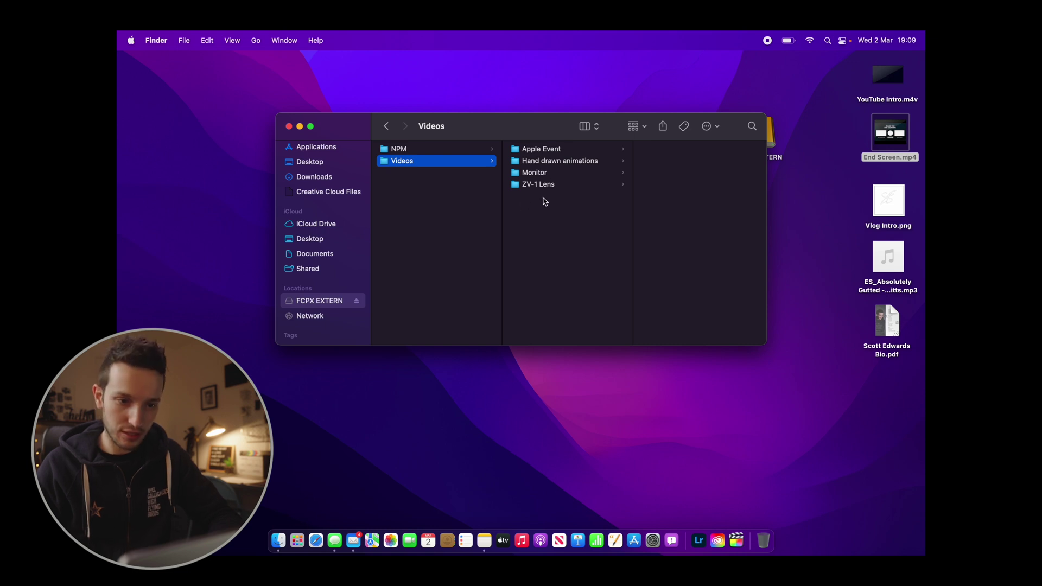
pyautogui.click(553, 186)
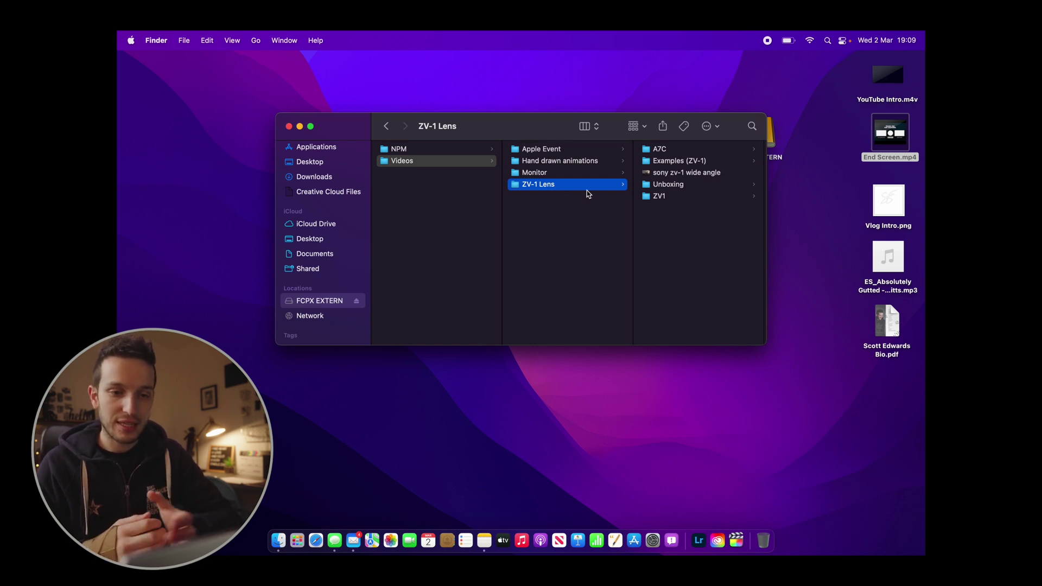
# Step: Look through the contents of ZV-1 Lens: A7C, Examples (ZV-1), the sony zv-1 wide angle movie, Unboxing and ZV1
pyautogui.click(659, 149)
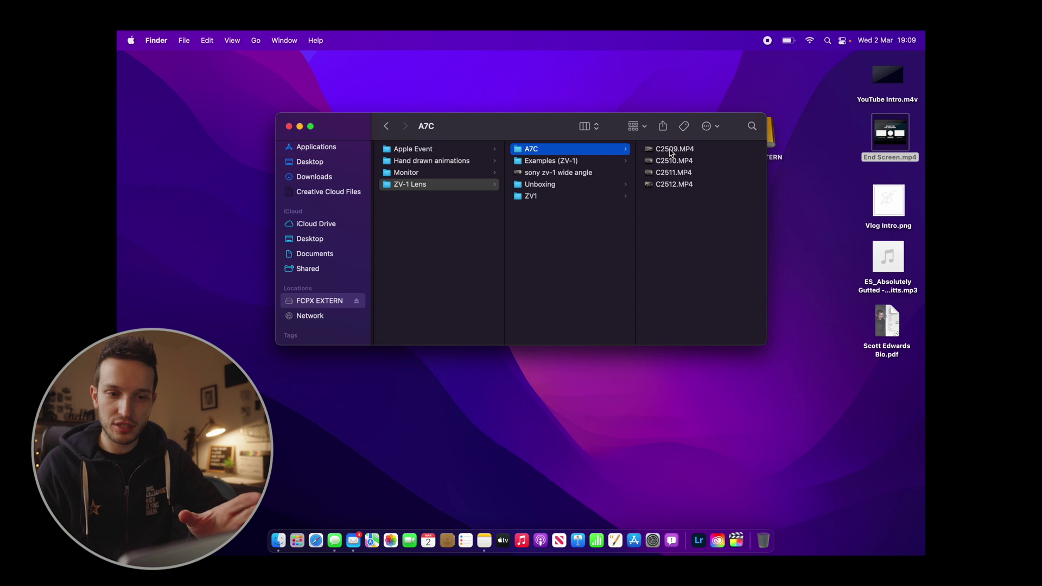
pyautogui.click(600, 162)
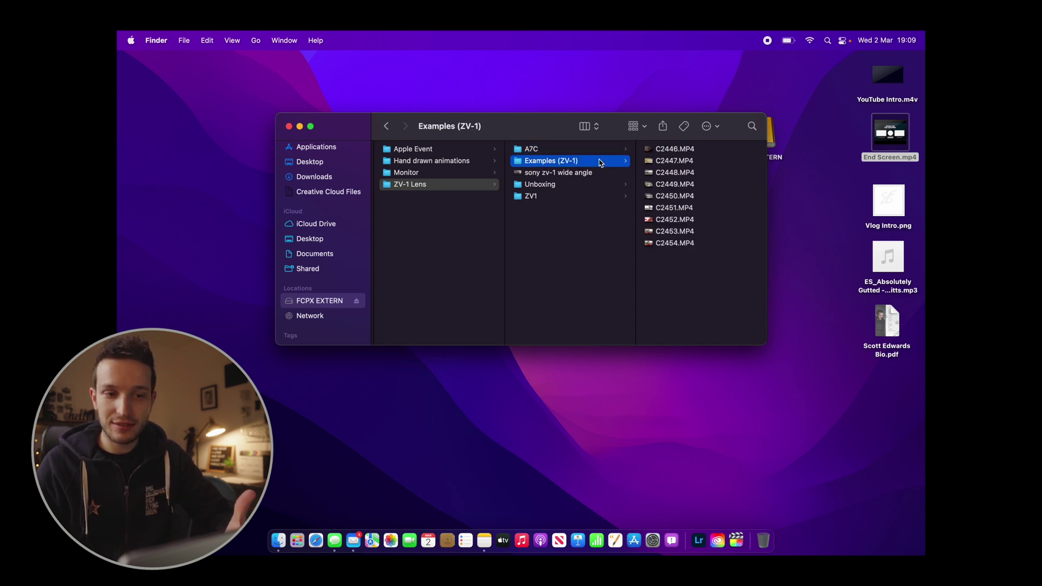
pyautogui.click(567, 177)
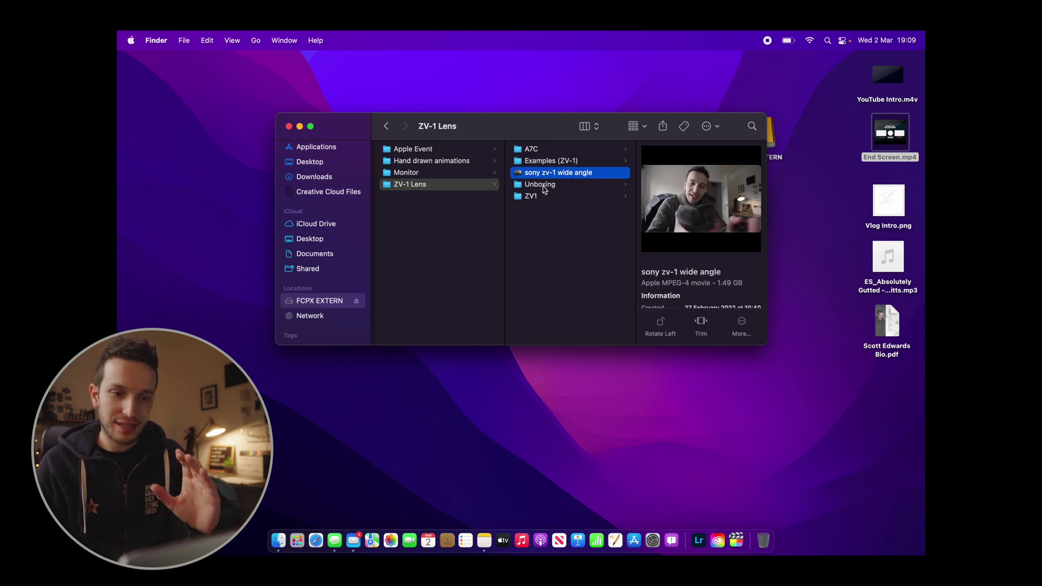
pyautogui.click(543, 187)
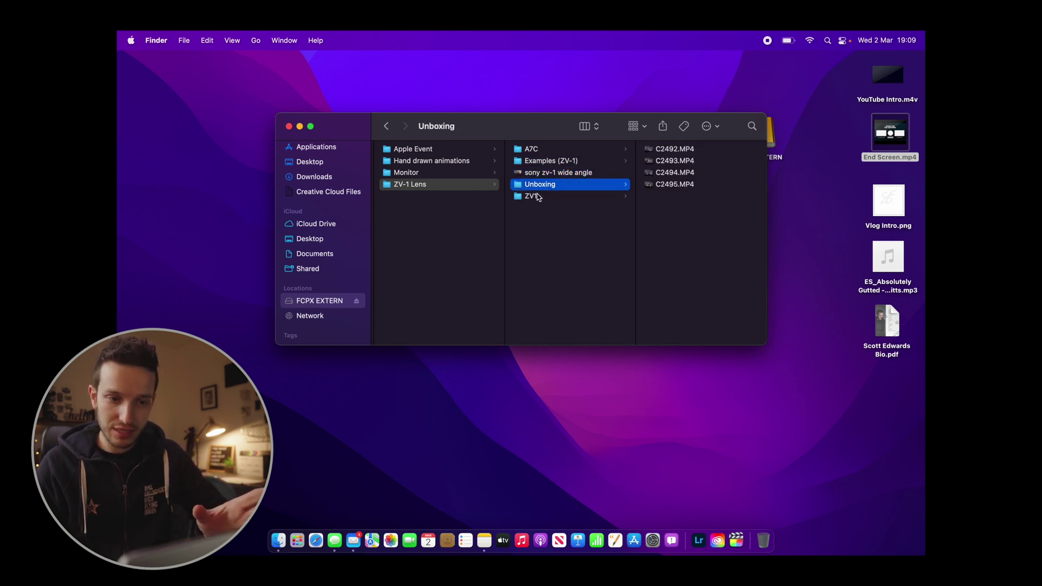
pyautogui.click(536, 198)
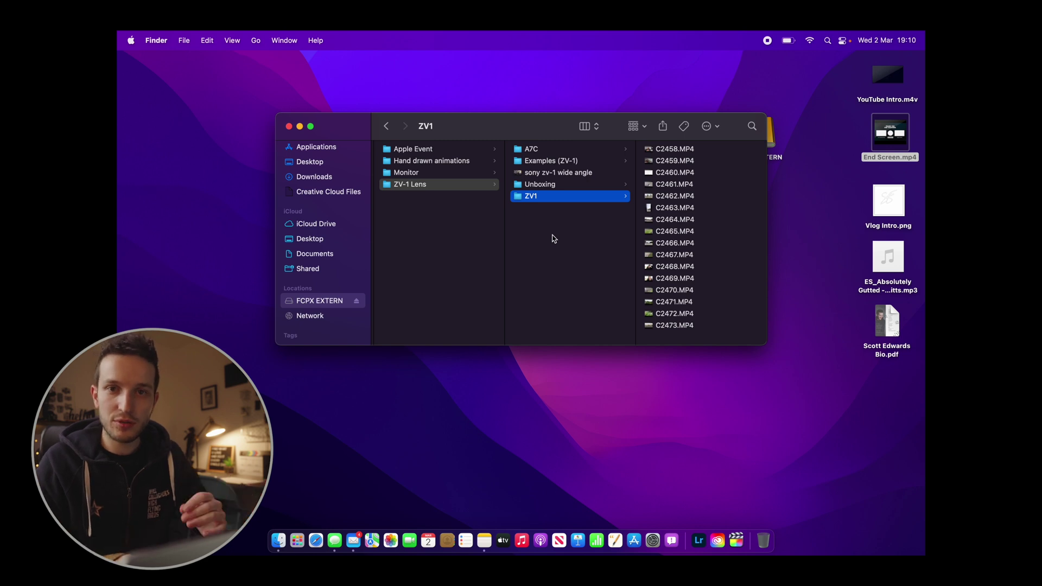
# Step: Create a folder named Day 1 inside the ZV-1 Lens folder
pyautogui.rightClick(534, 236)
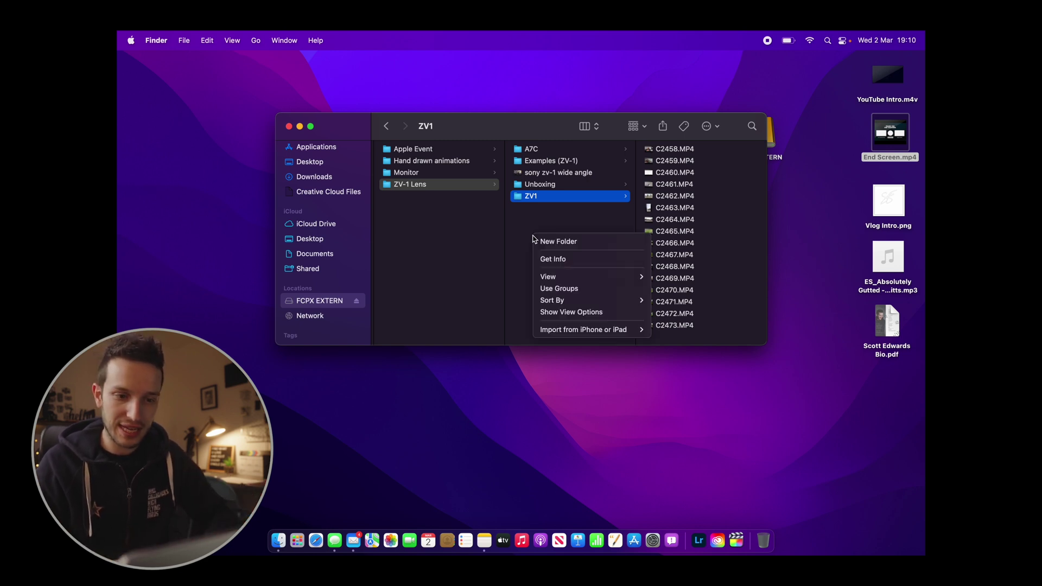
pyautogui.click(559, 246)
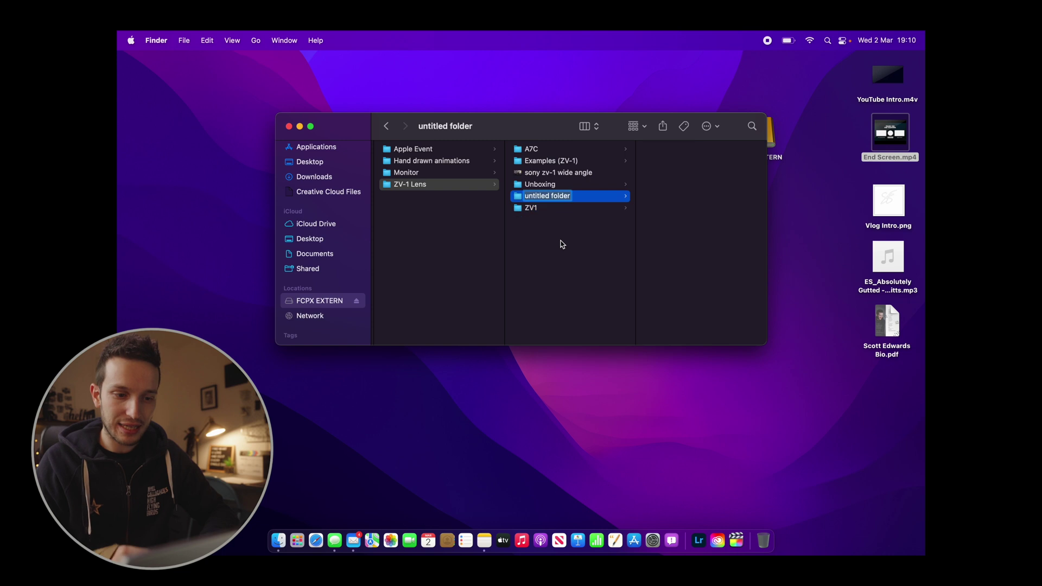
pyautogui.write('Day 1')
pyautogui.press('Return')
# Step: Delete the Day 1 folder from the ZV-1 Lens folder
pyautogui.click(548, 152)
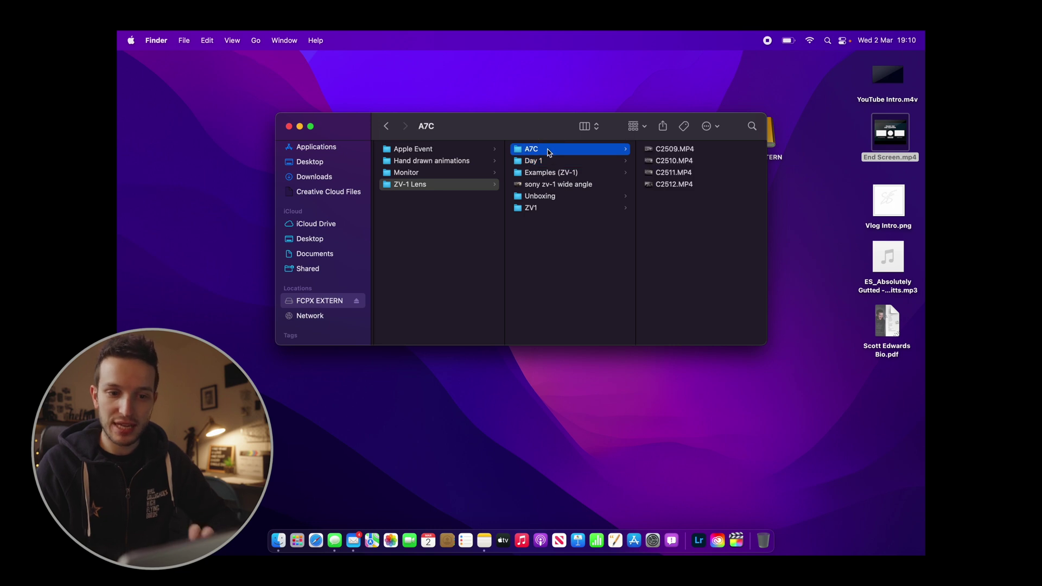
pyautogui.click(536, 164)
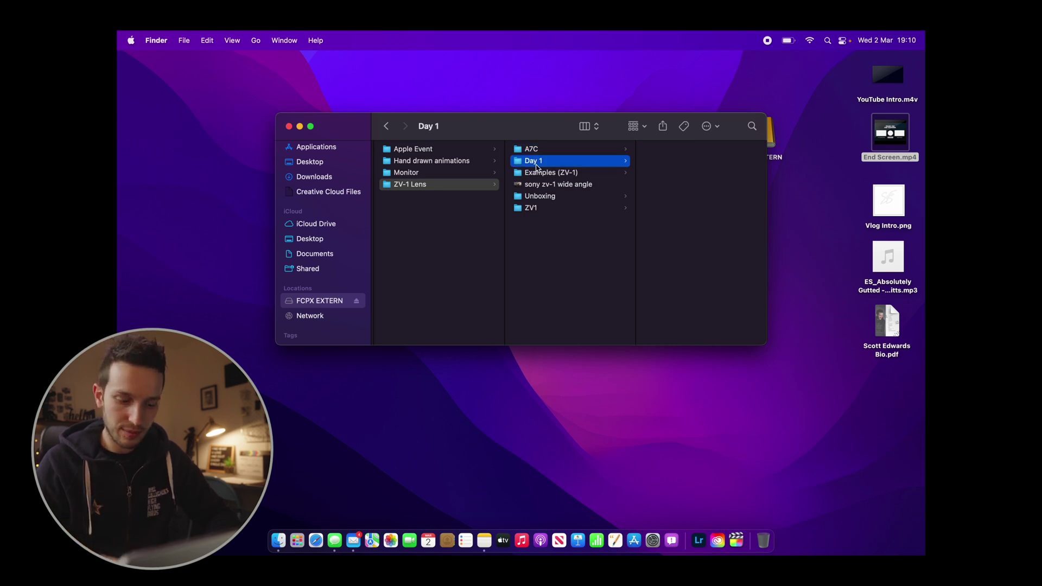
pyautogui.press('super+BackSpace')
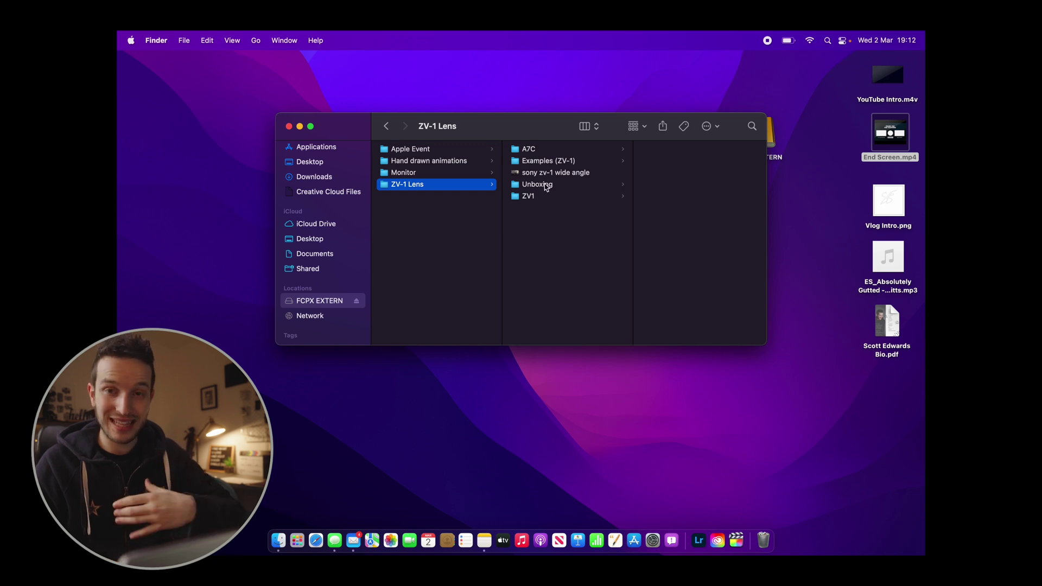
# Step: Assign the existing tags real take and Wide plus a new tag, aroll, to the A7C folder
pyautogui.click(541, 154)
pyautogui.rightClick(541, 153)
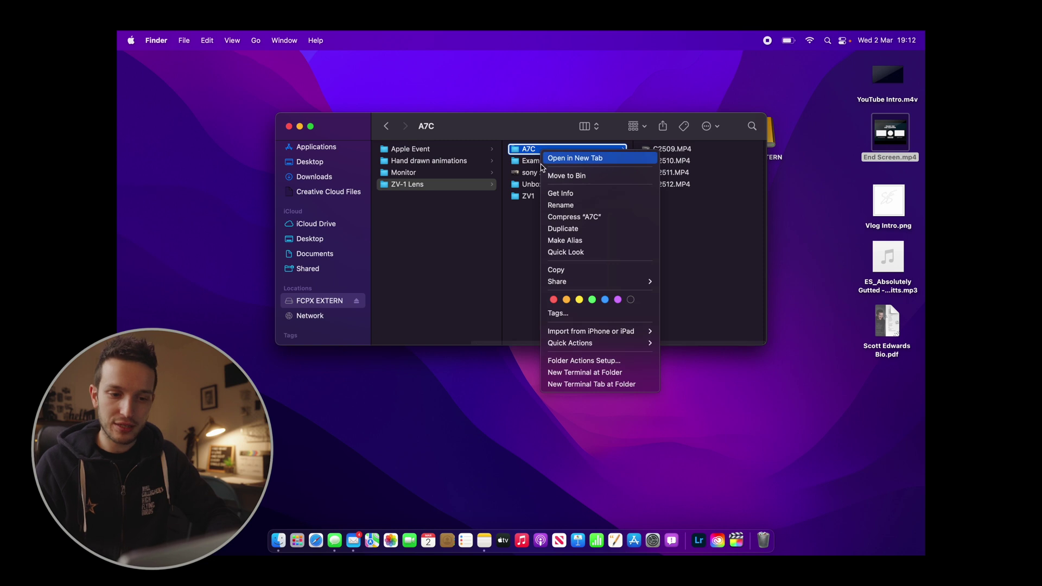
pyautogui.click(562, 313)
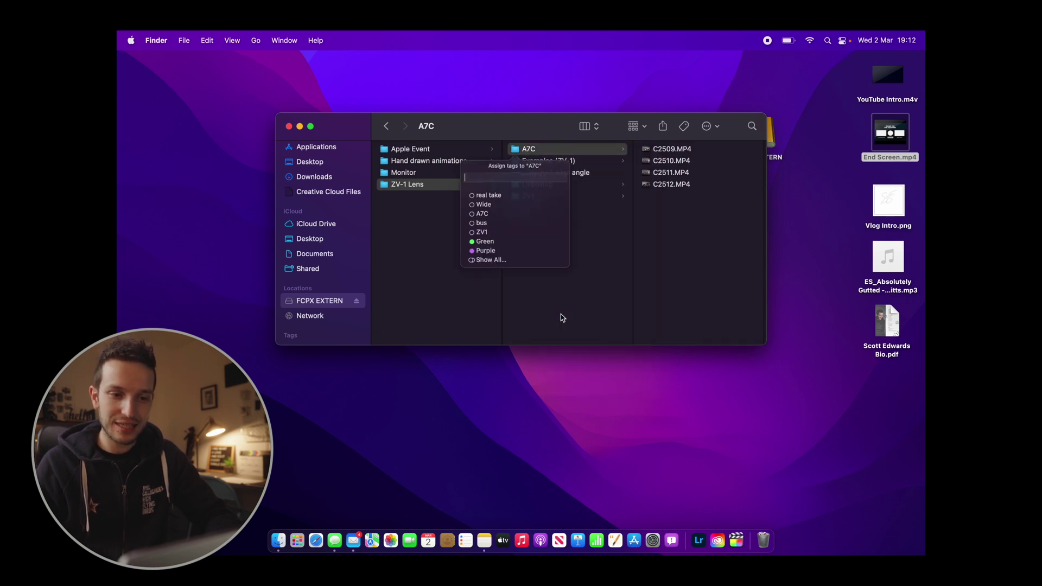
pyautogui.click(470, 203)
pyautogui.click(470, 205)
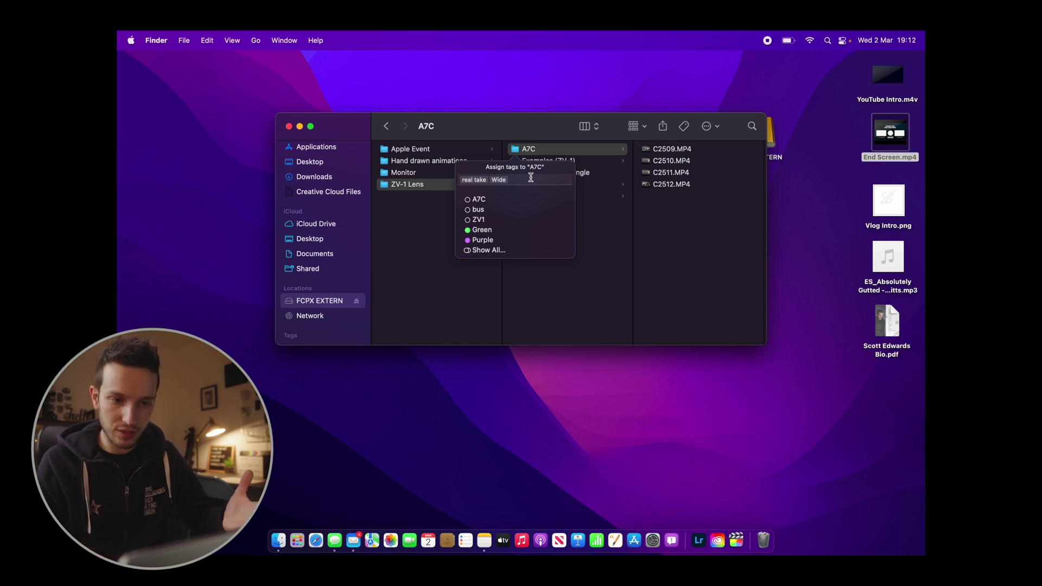
pyautogui.write('aroll')
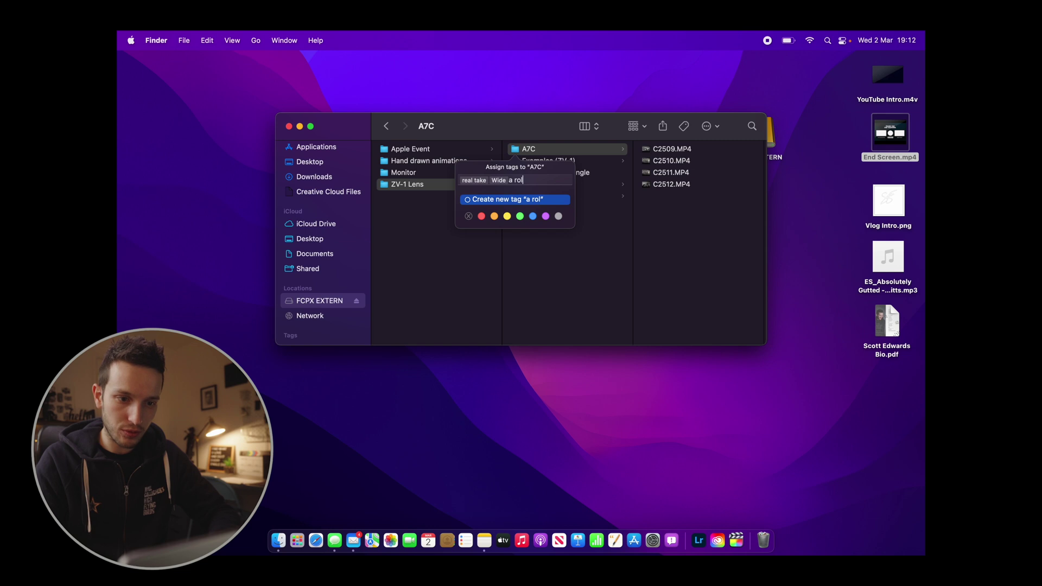
pyautogui.press('Return')
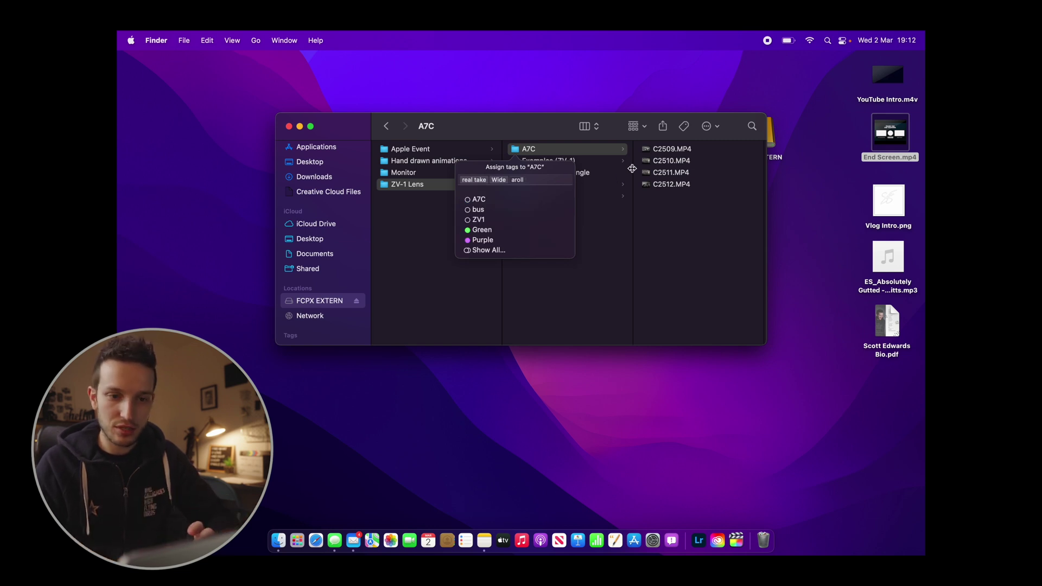
# Step: Tag the four clips C2509.MP4 to C2512.MP4 in the A7C folder with aroll
pyautogui.click(659, 152)
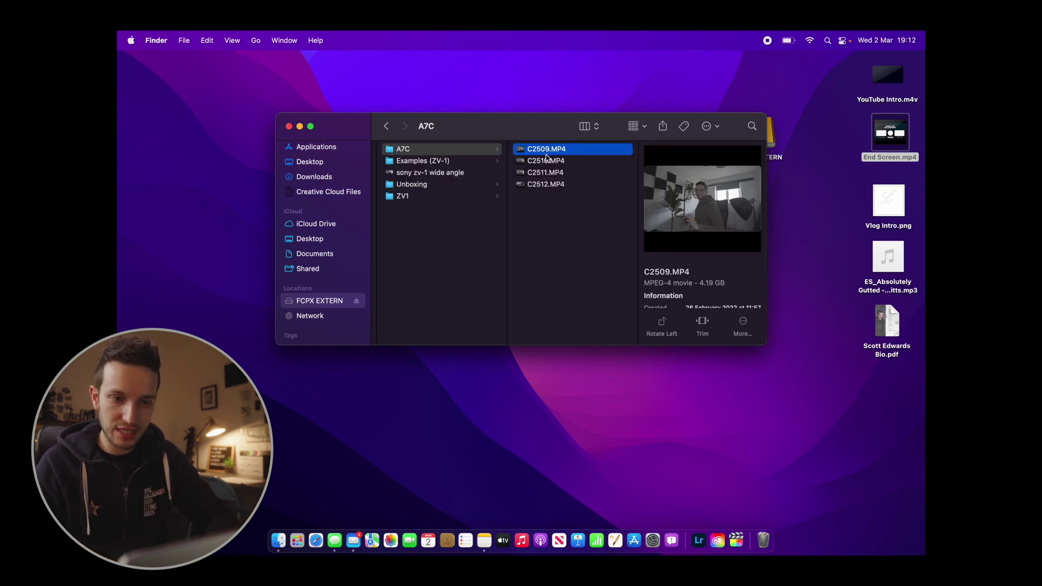
pyautogui.rightClick(545, 153)
pyautogui.click(569, 219)
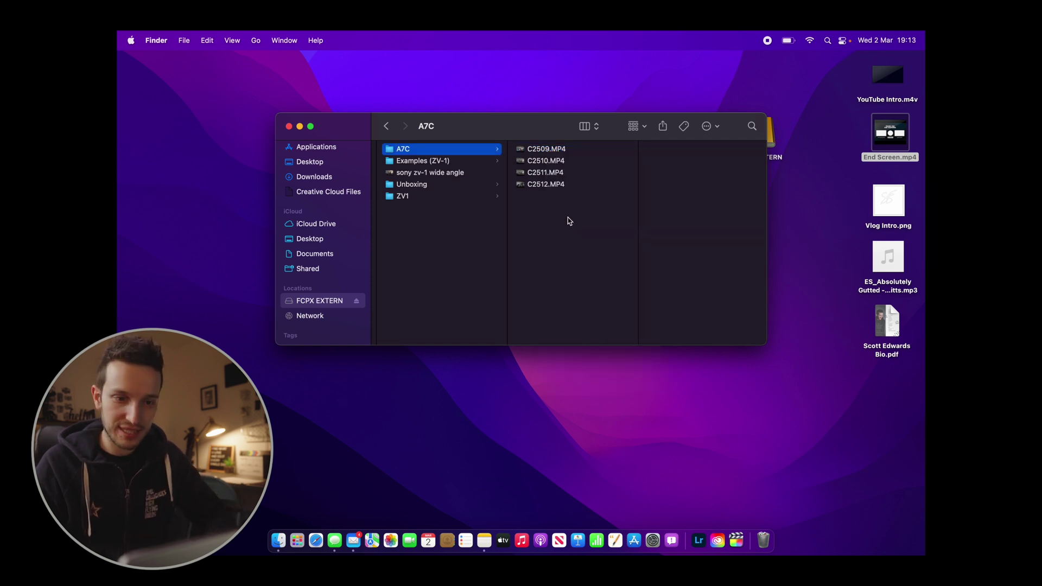
pyautogui.click(565, 154)
pyautogui.keyDown('shift'); pyautogui.click(550, 185); pyautogui.keyUp('shift')
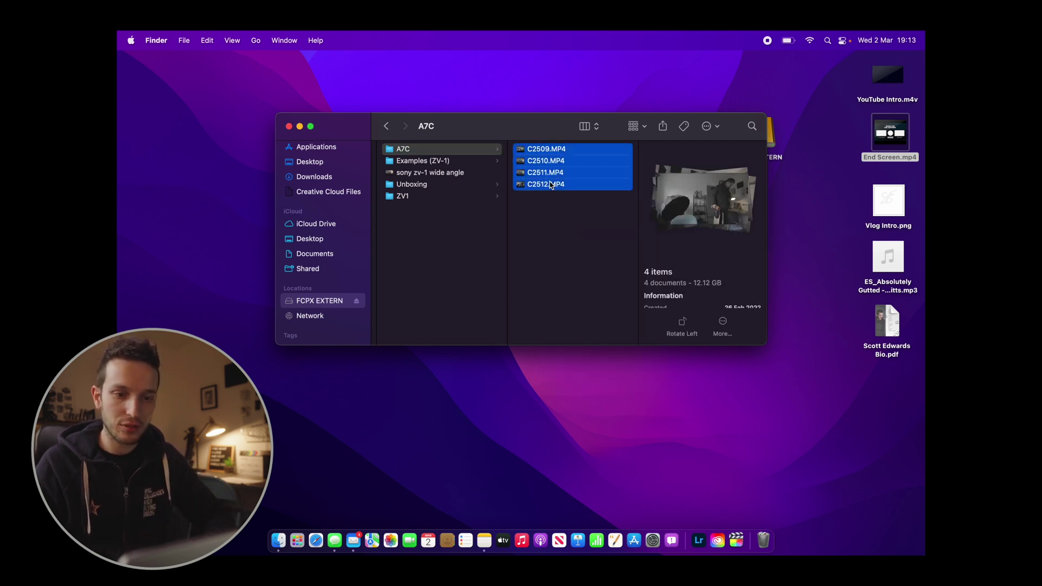
pyautogui.rightClick(551, 184)
pyautogui.click(567, 366)
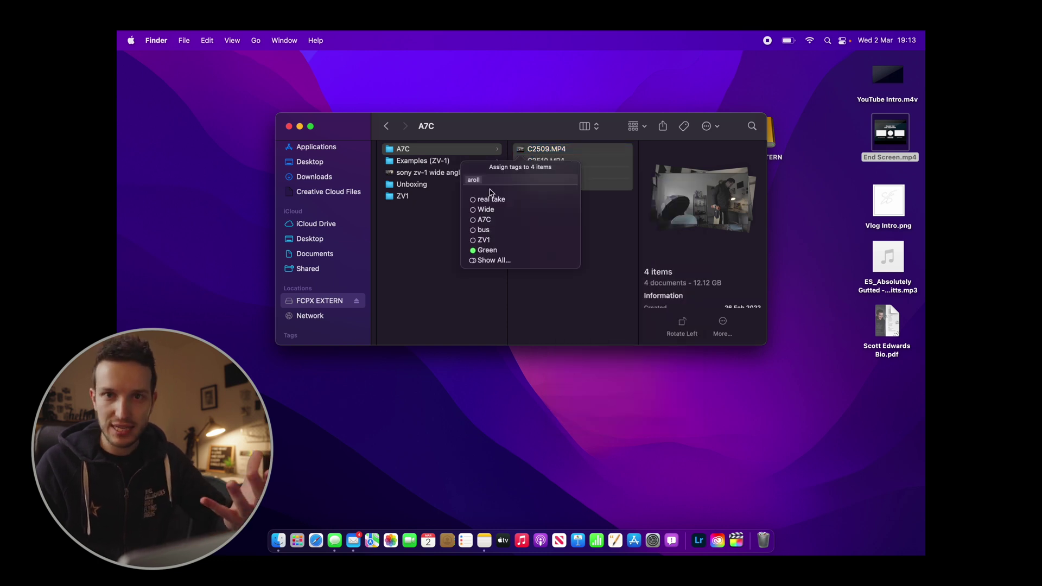
pyautogui.click(606, 232)
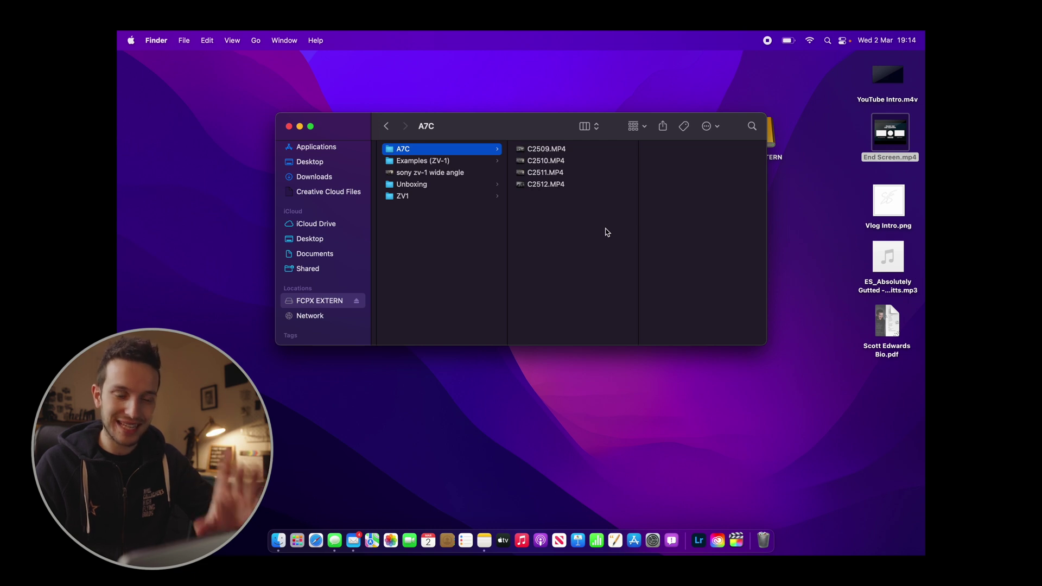
# Step: Close the file browser window, switch to Final Cut Pro and start a new library
pyautogui.click(288, 127)
pyautogui.click(735, 525)
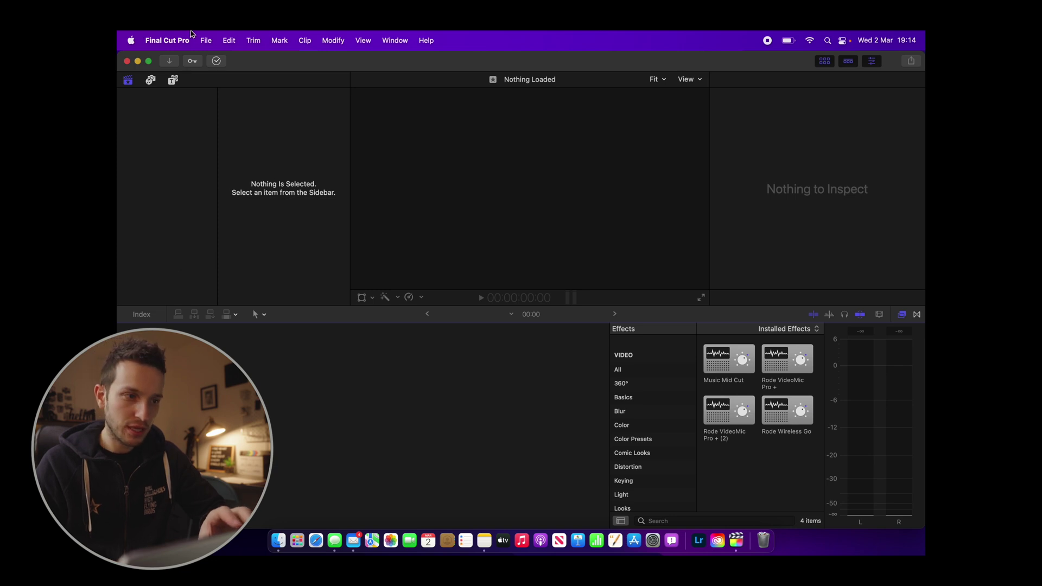
pyautogui.click(207, 41)
pyautogui.moveTo(217, 59)
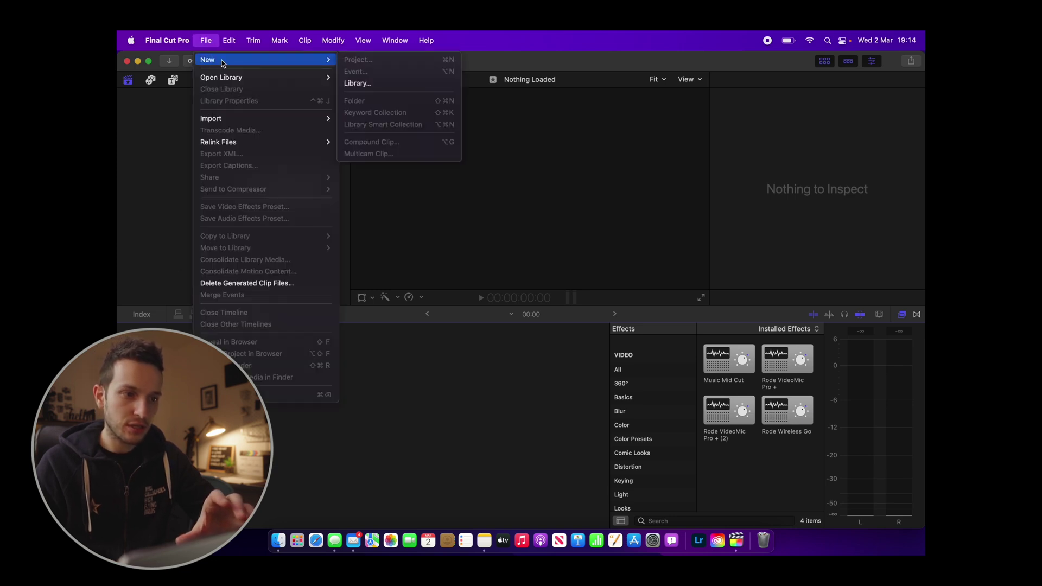
pyautogui.click(401, 86)
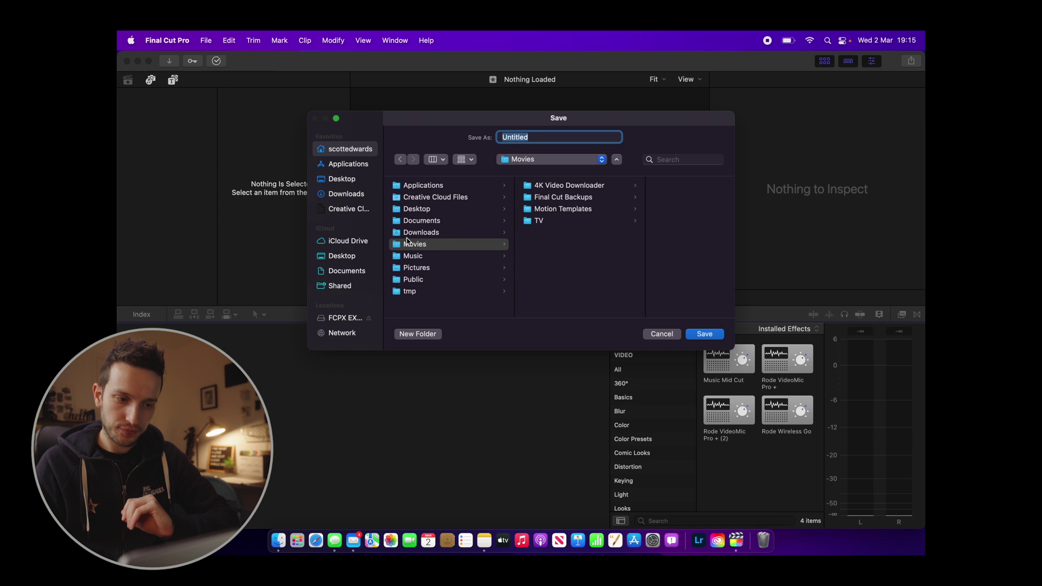
# Step: Create a Project folder in Videos > ZV-1 Lens on the FCPX EXTERN drive as the library's save location
pyautogui.click(344, 319)
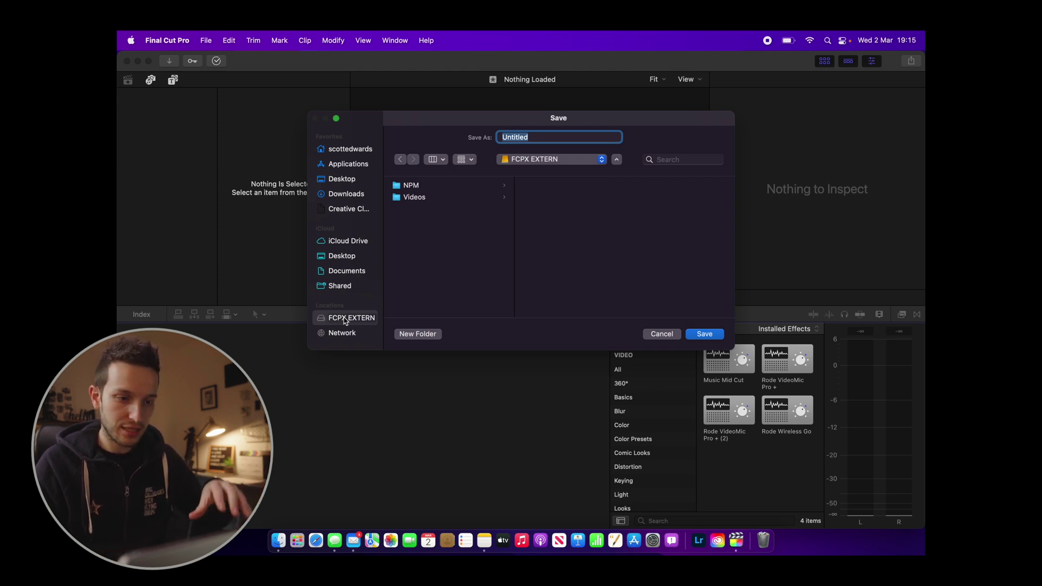
pyautogui.click(440, 198)
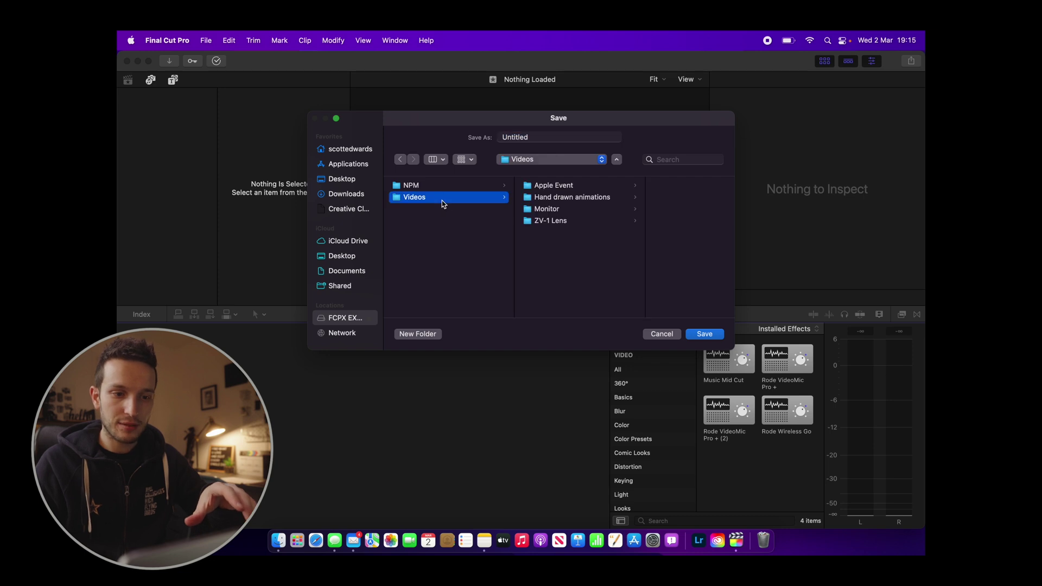
pyautogui.click(543, 221)
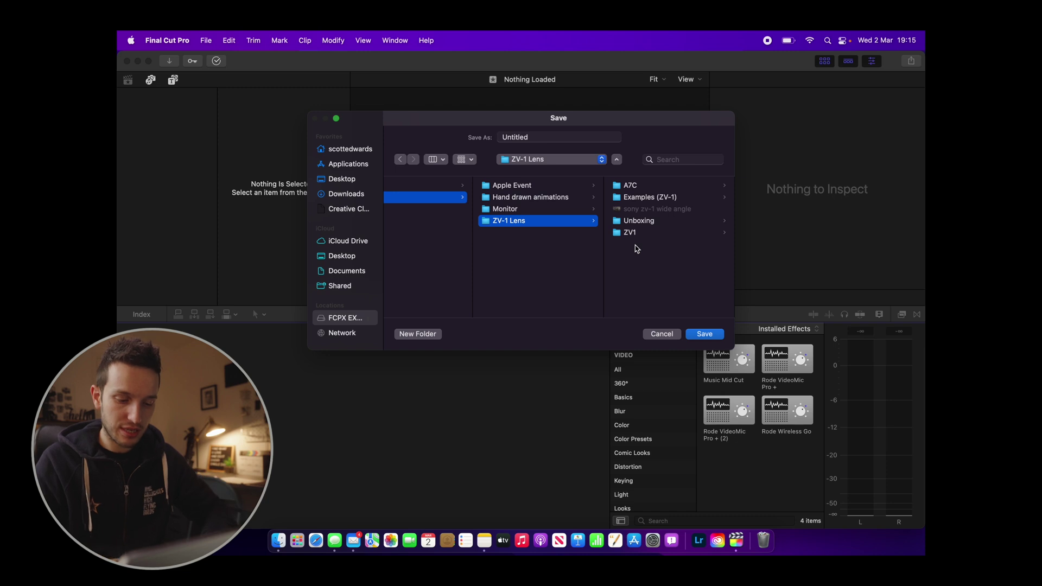
pyautogui.press('super+shift+n')
pyautogui.write('P')
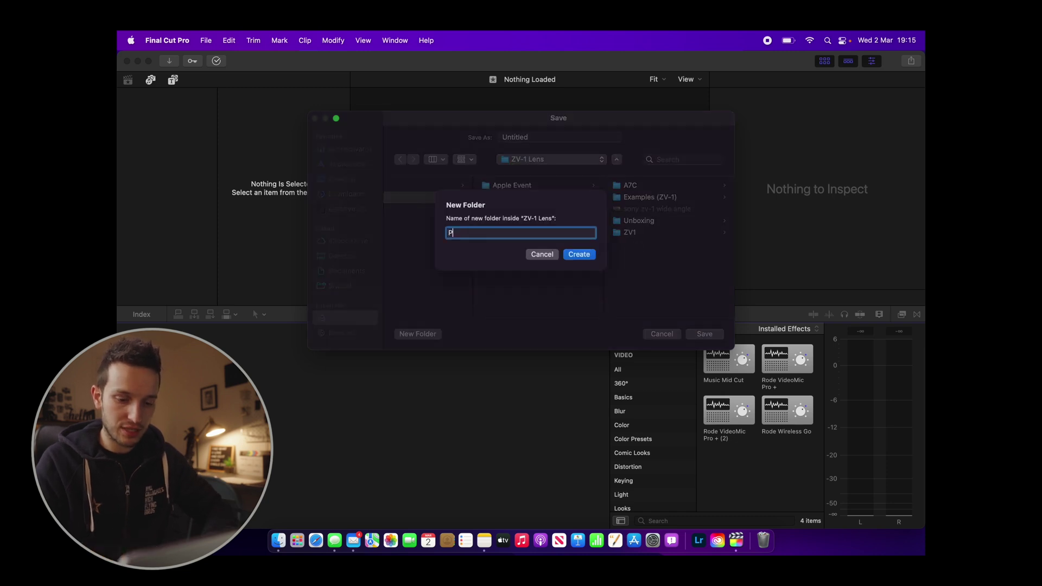
pyautogui.write('roject')
pyautogui.click(571, 257)
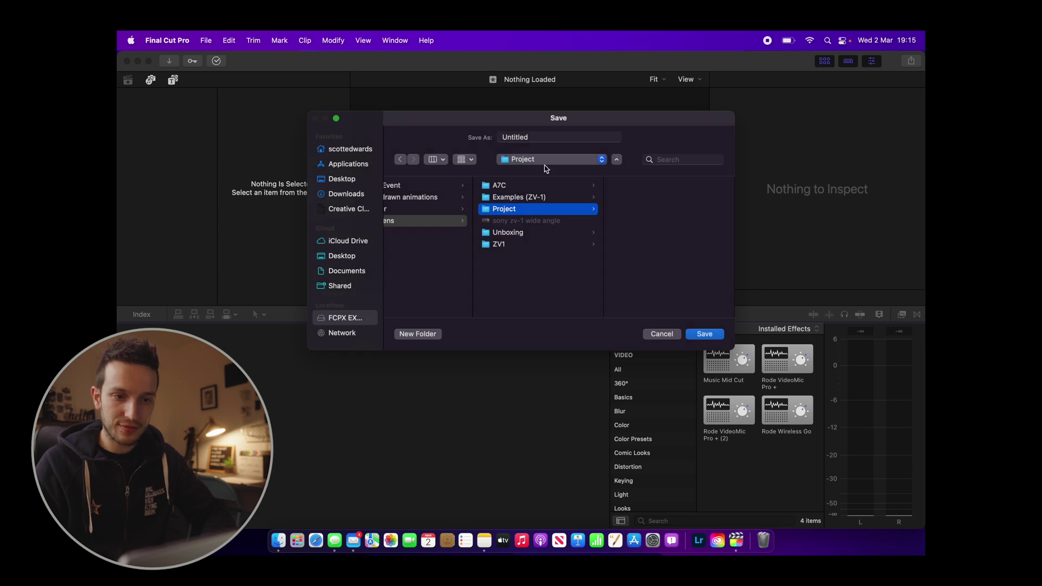
# Step: Name the new library "ZV1 Wide angle lens"
pyautogui.doubleClick(532, 137)
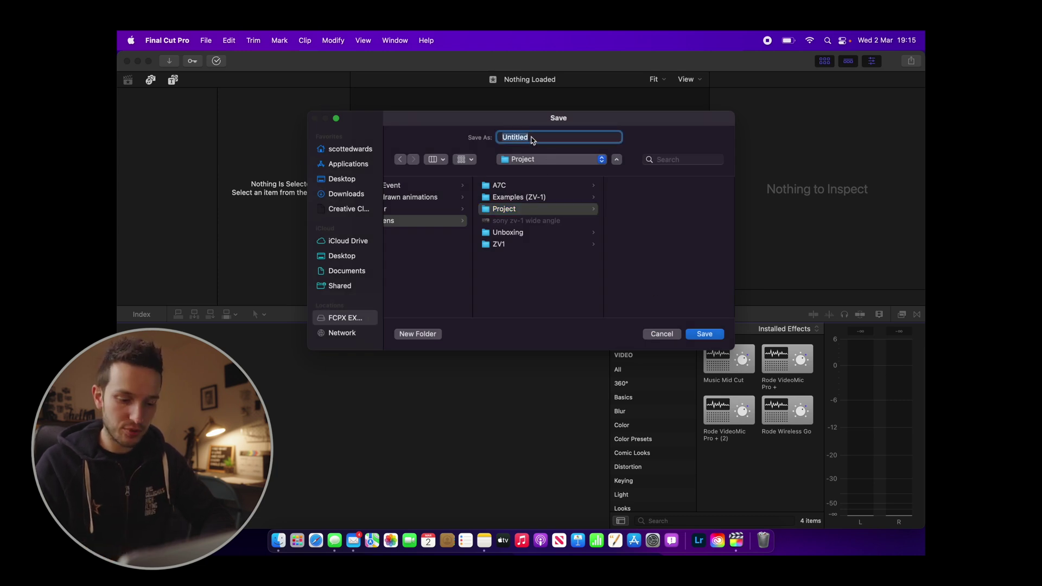
pyautogui.write('ZV1')
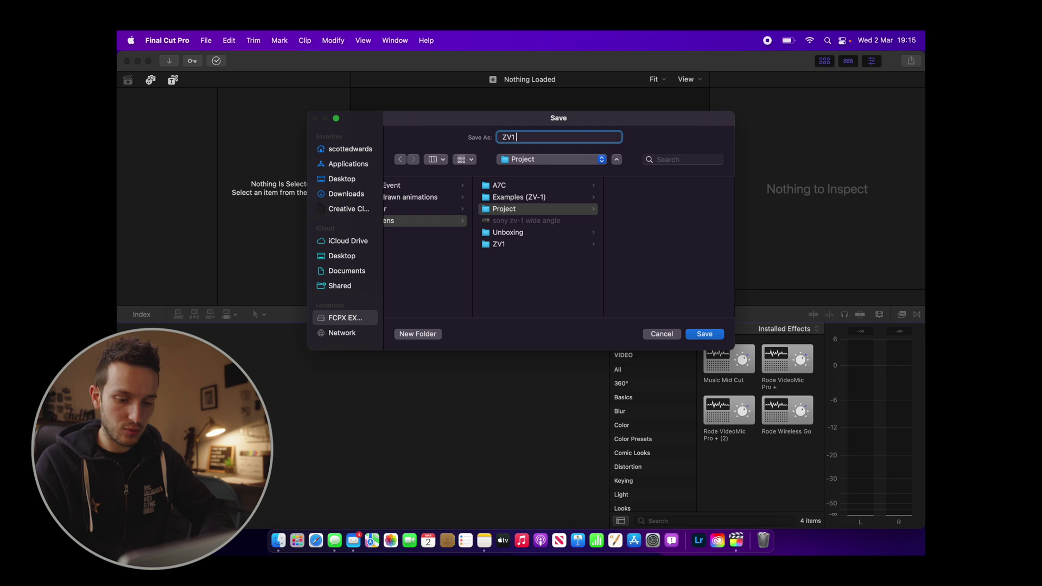
pyautogui.write(' Wide angle')
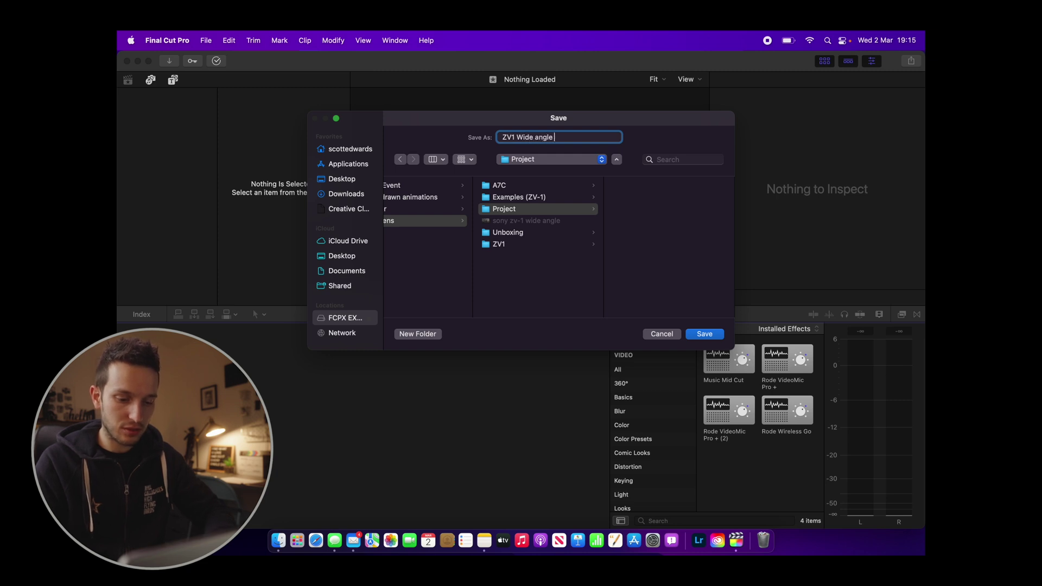
pyautogui.write(' lens')
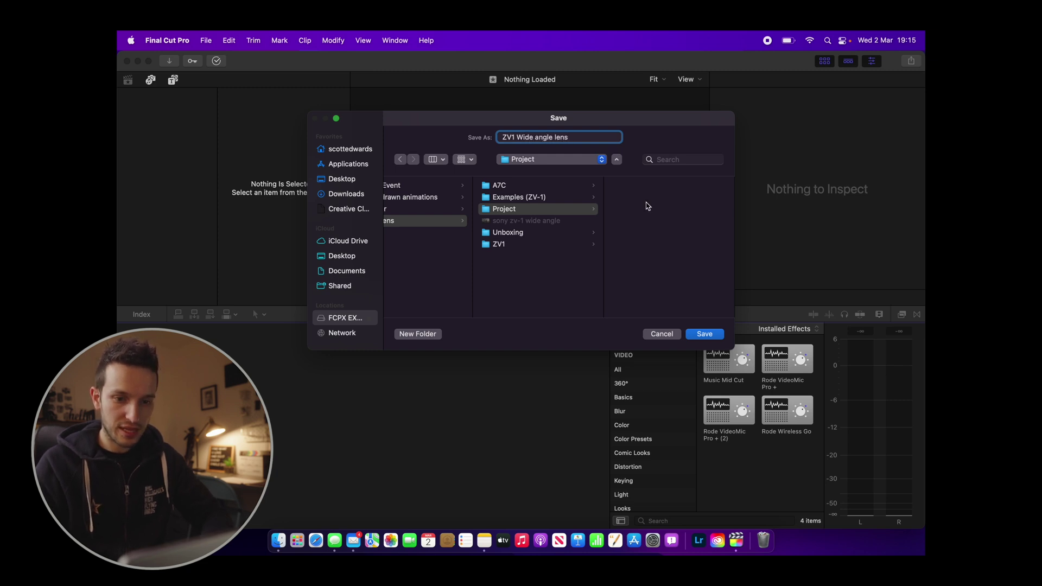
# Step: Save the library and set its media storage location to the Project folder in Videos > ZV-1 Lens on FCPX EXTERN
pyautogui.click(707, 335)
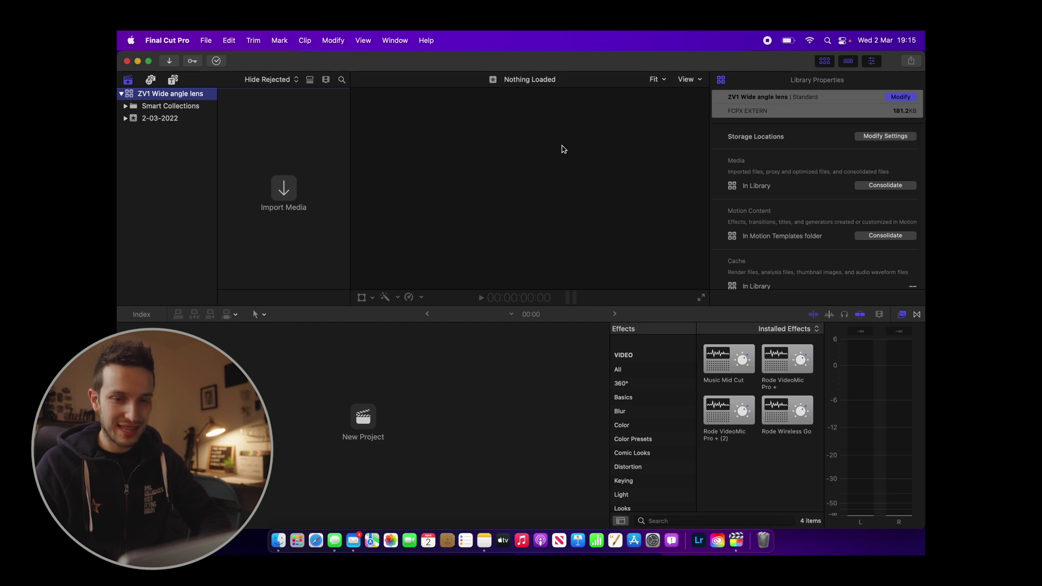
pyautogui.click(877, 136)
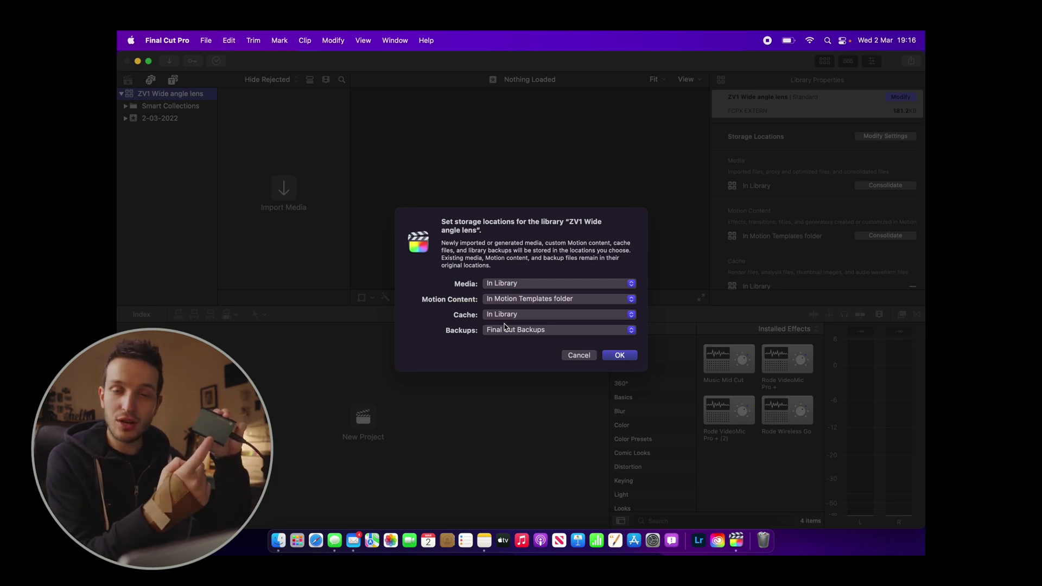
pyautogui.click(511, 284)
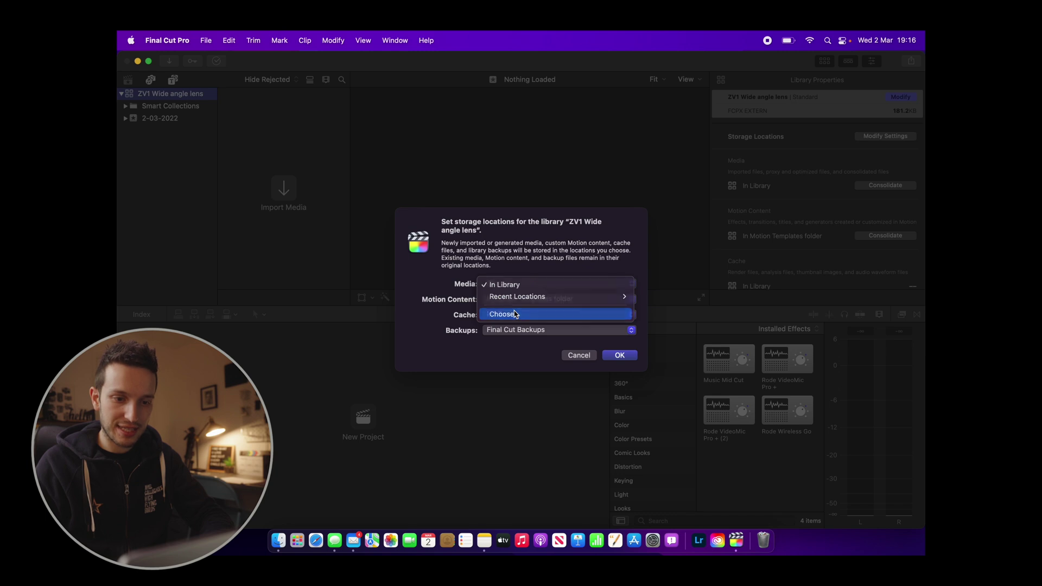
pyautogui.click(513, 313)
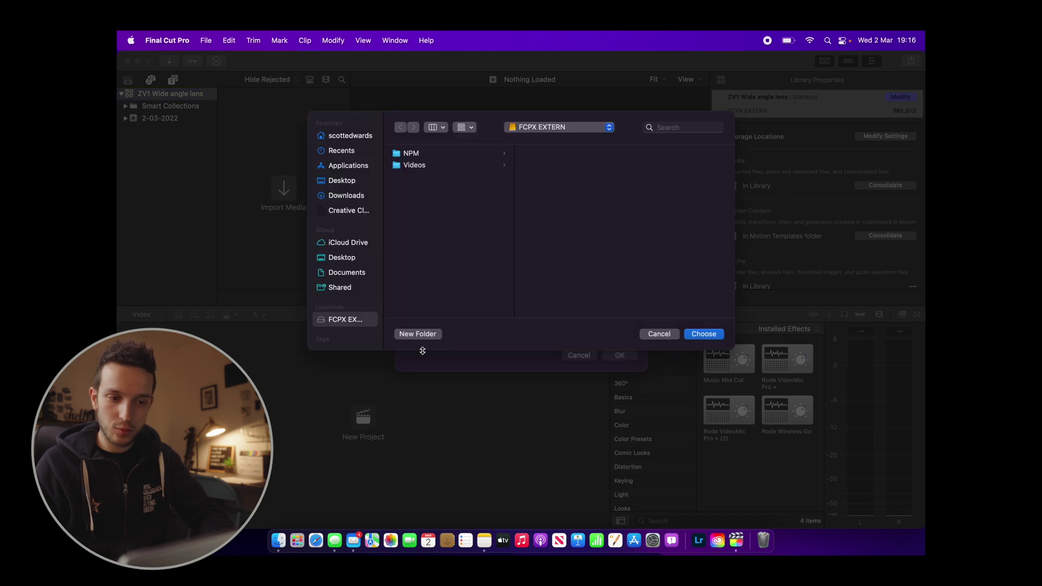
pyautogui.click(460, 170)
pyautogui.click(549, 190)
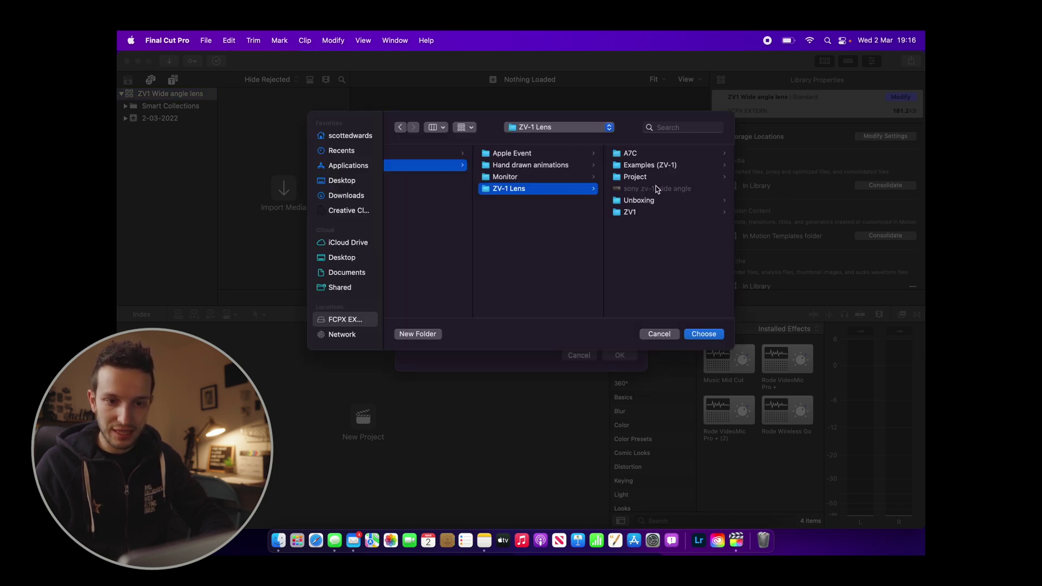
pyautogui.click(634, 177)
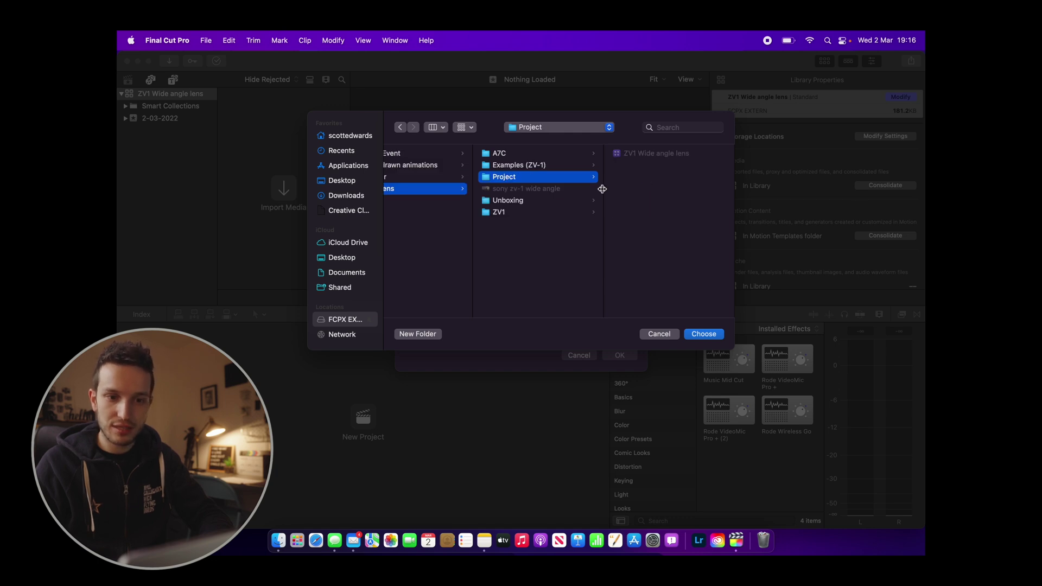
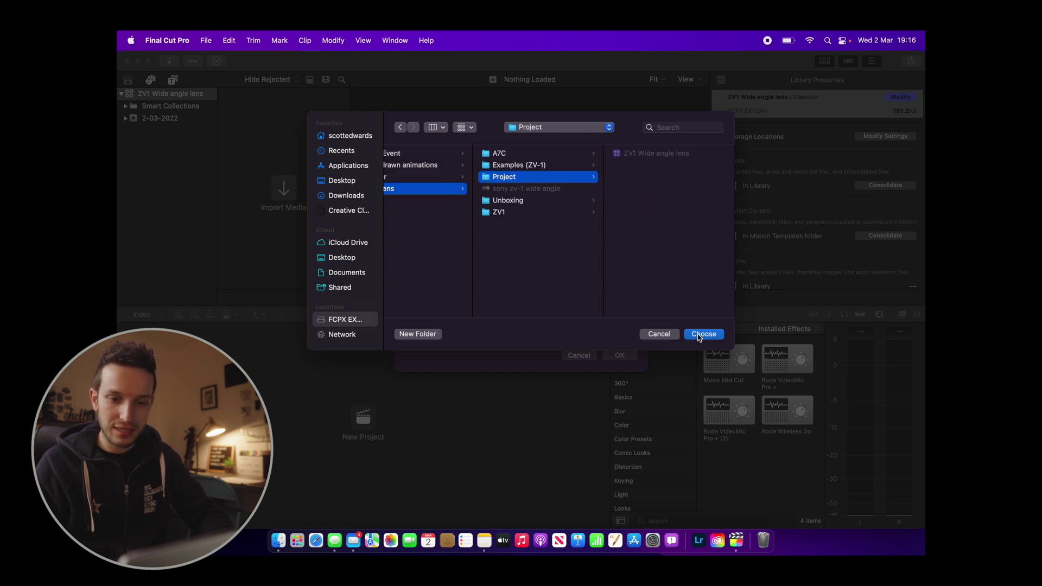
pyautogui.click(700, 336)
# Step: Set the library's cache and backups locations to the same Project folder and apply the storage settings
pyautogui.click(521, 320)
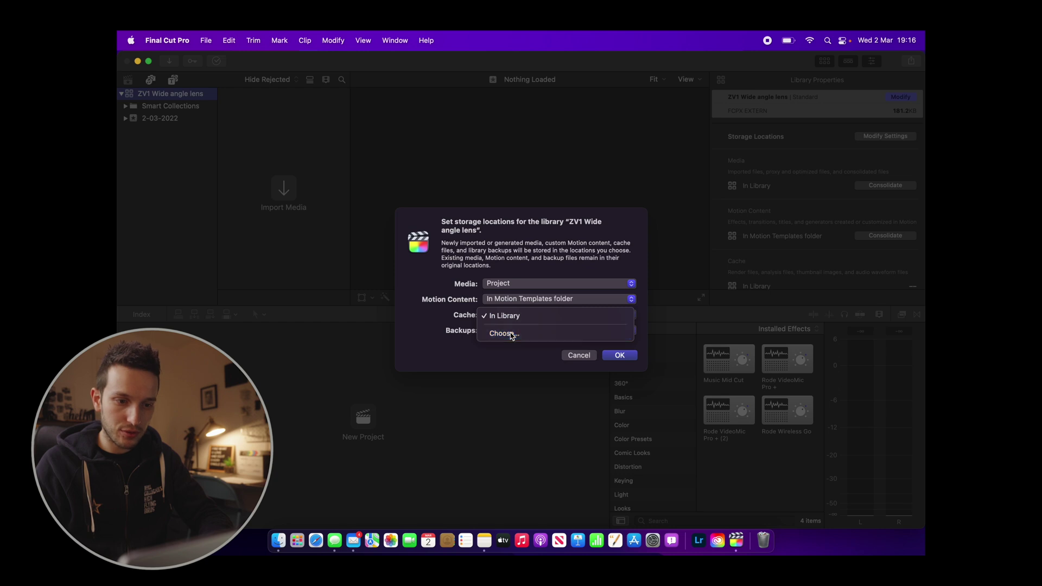
pyautogui.click(520, 331)
pyautogui.click(359, 319)
pyautogui.click(428, 189)
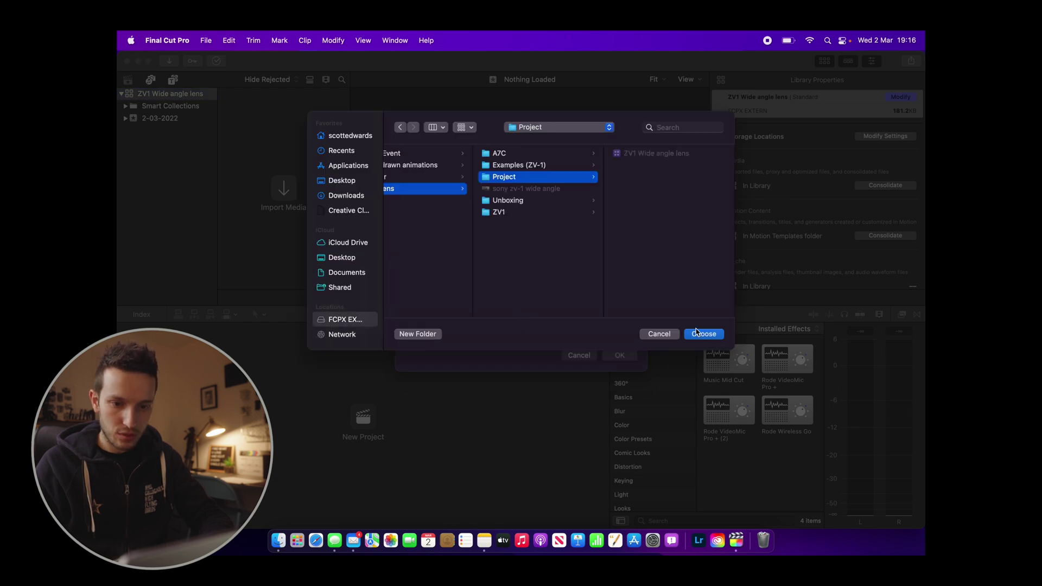
pyautogui.click(703, 334)
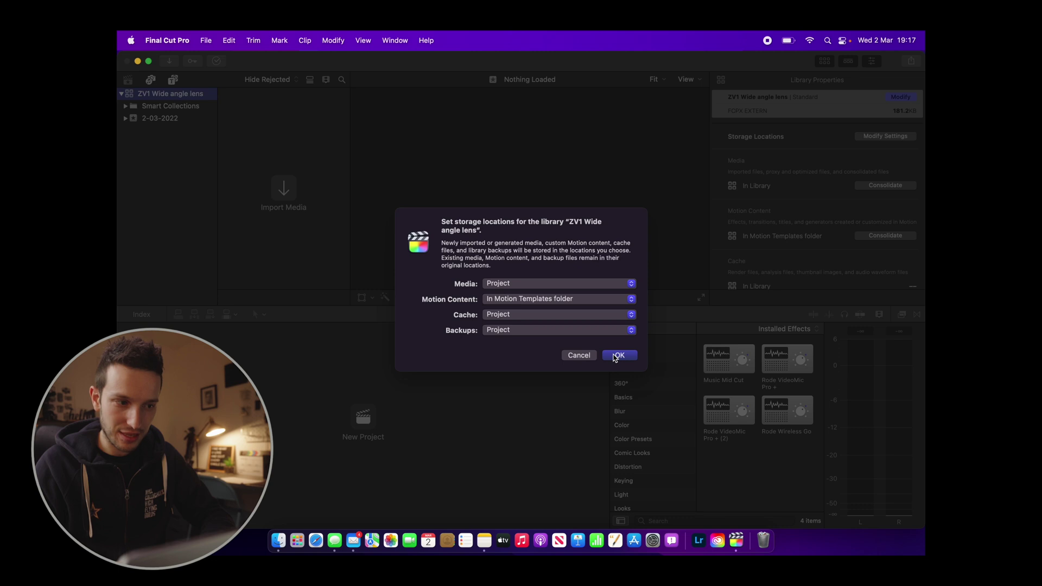
pyautogui.click(616, 356)
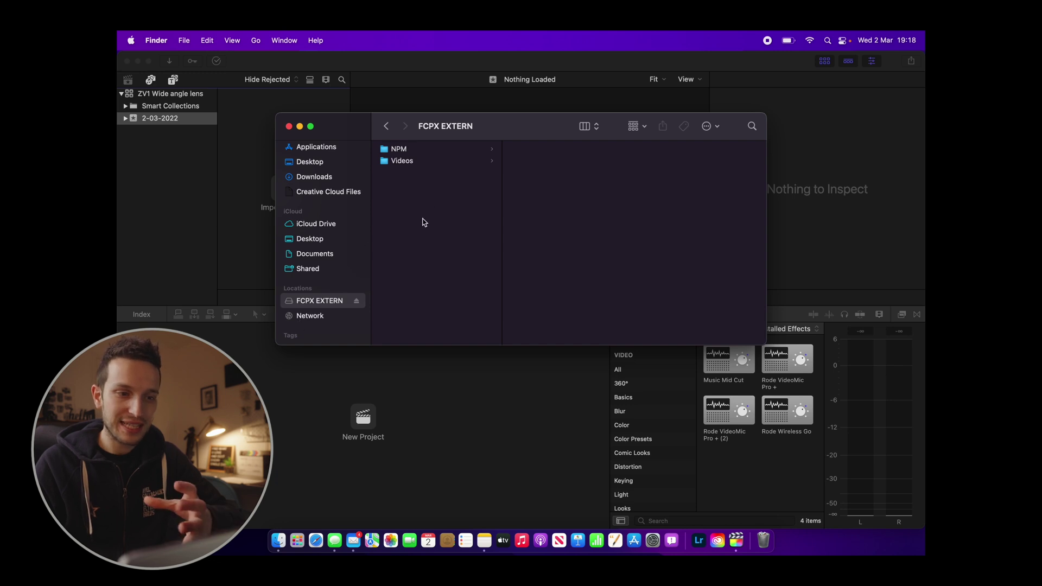
# Step: Create a new project in the 2-03-2022 event with the default 4K 3840x2160, 25p settings
pyautogui.click(363, 424)
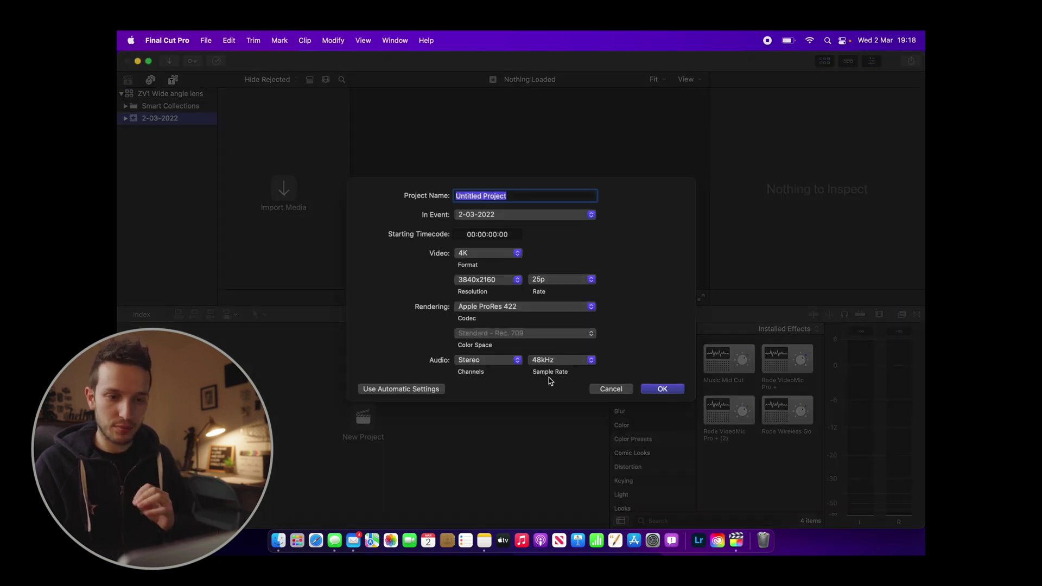
pyautogui.click(665, 391)
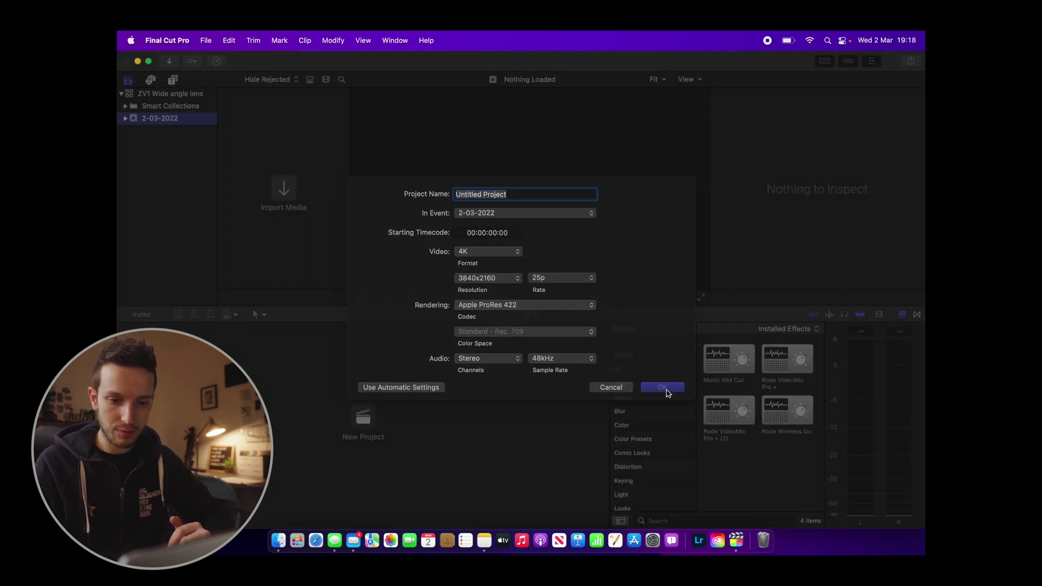
# Step: Add C2458.MP4 from the Videos > ZV-1 Lens > ZV1 folder on FCPX EXTERN to the project's timeline
pyautogui.click(279, 540)
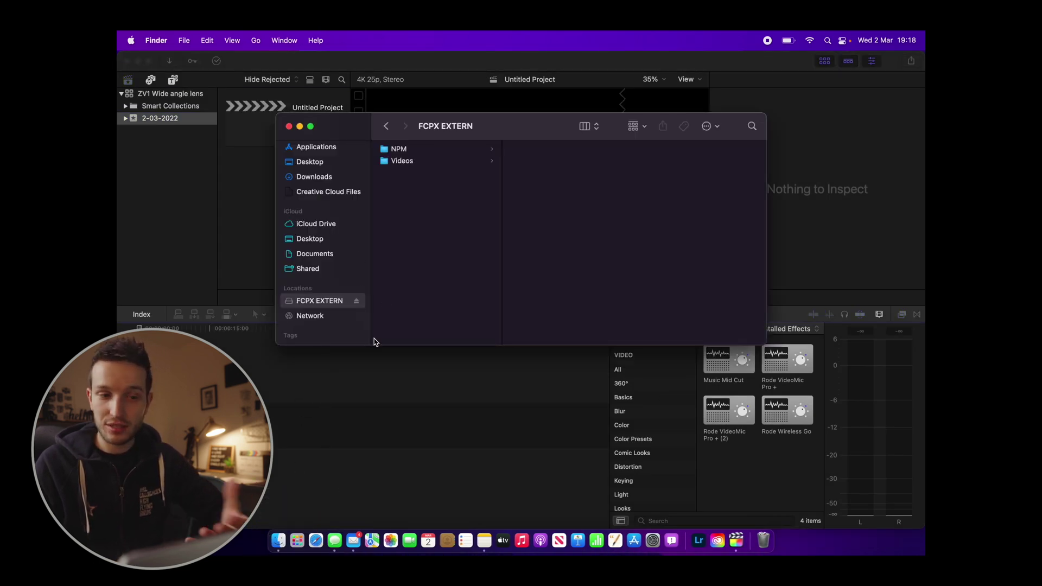
pyautogui.click(433, 162)
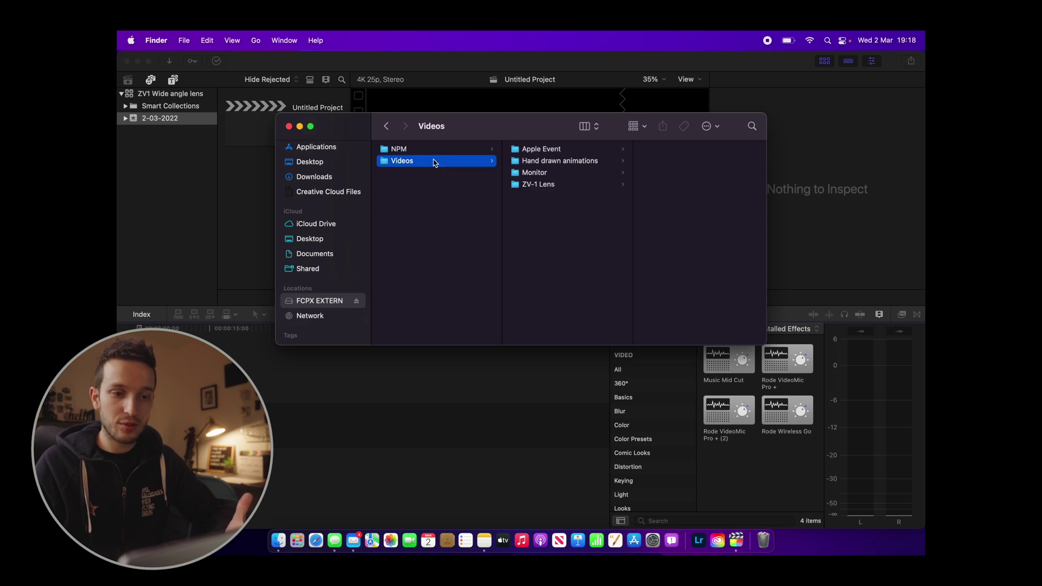
pyautogui.click(559, 185)
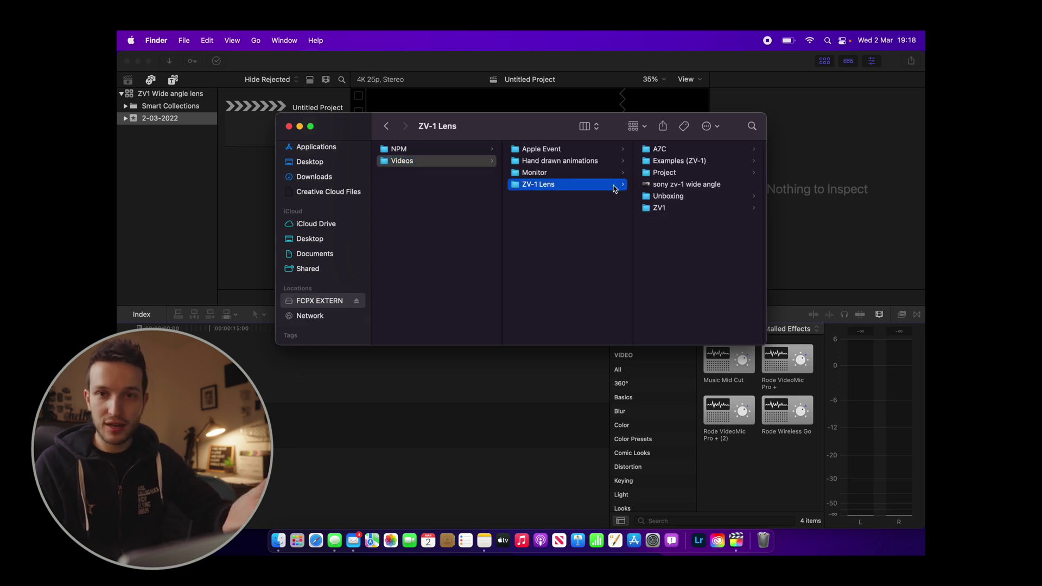
pyautogui.click(670, 207)
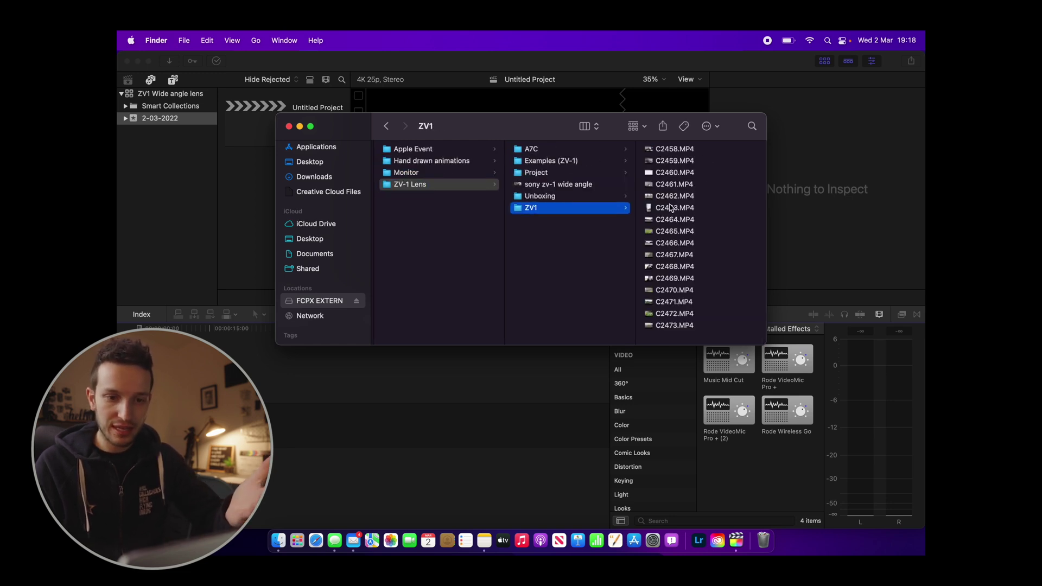
pyautogui.click(658, 149)
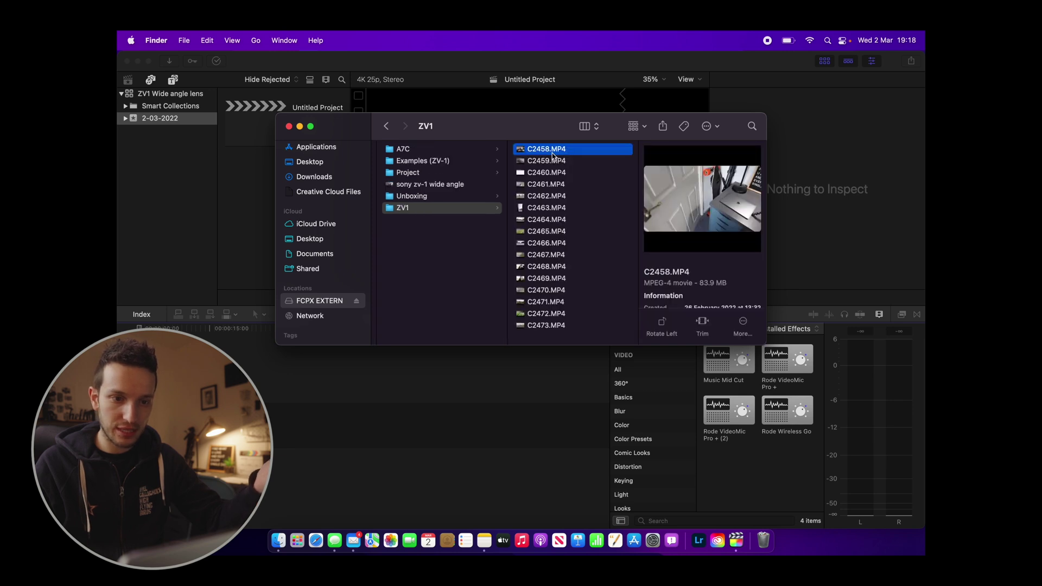
pyautogui.moveTo(553, 154); pyautogui.dragTo(293, 350)
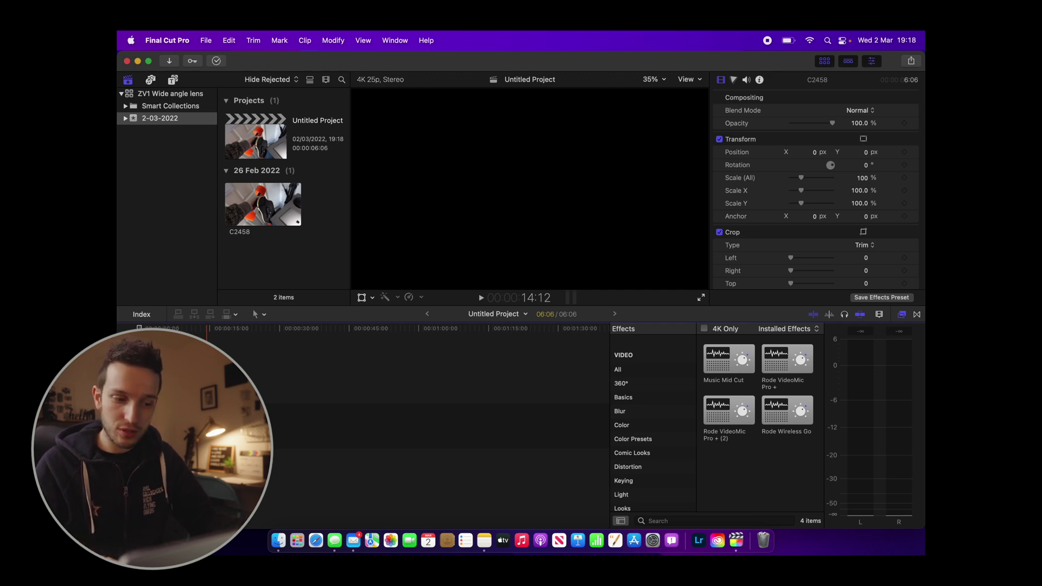
# Step: Close the file browser window, examine the options of the Media Import window and close it without importing
pyautogui.click(279, 540)
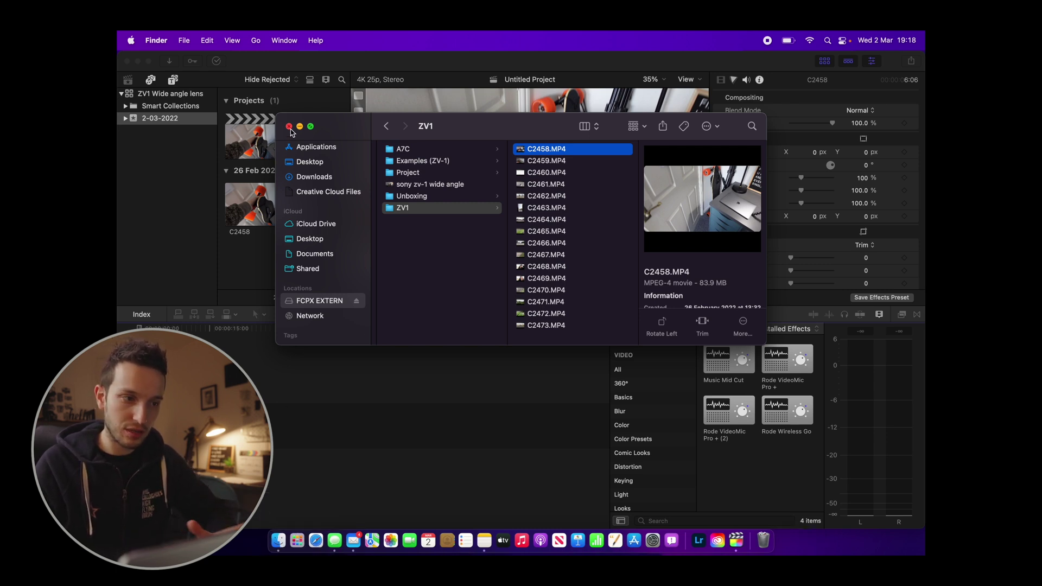
pyautogui.click(290, 128)
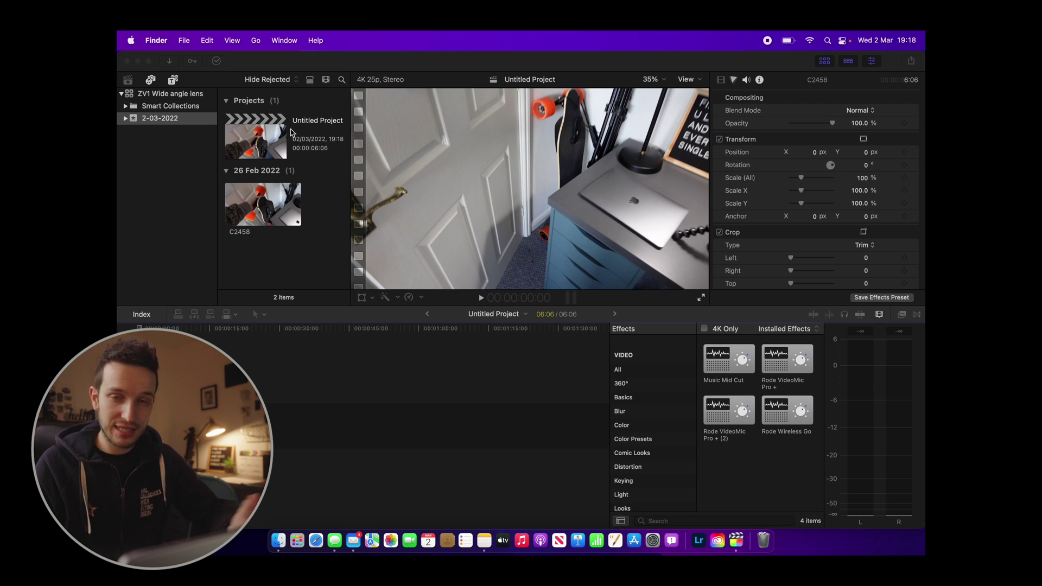
pyautogui.click(170, 61)
pyautogui.click(200, 176)
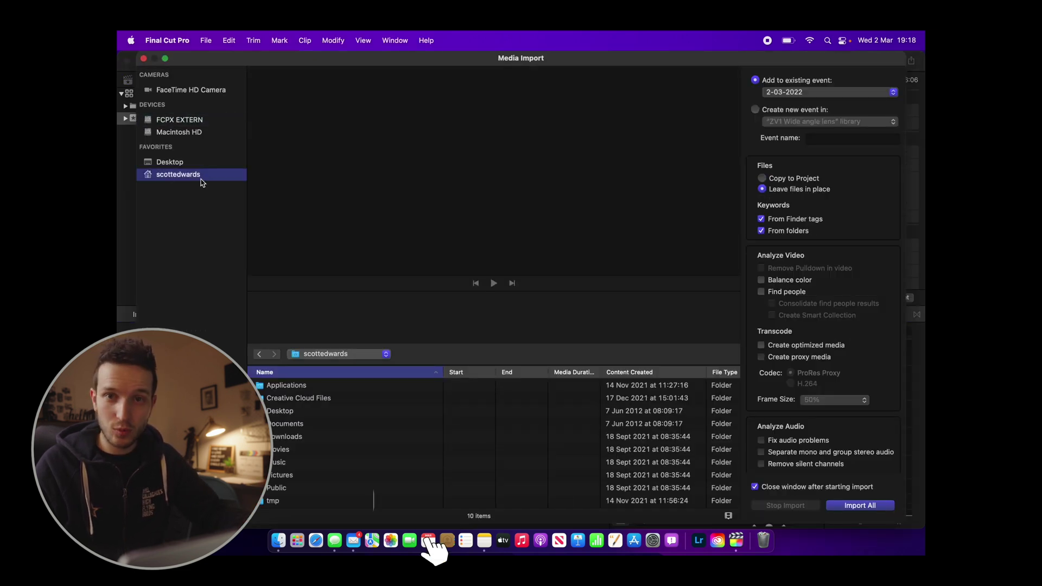
pyautogui.hotkey('ctrl', 'Up')
pyautogui.click(317, 257)
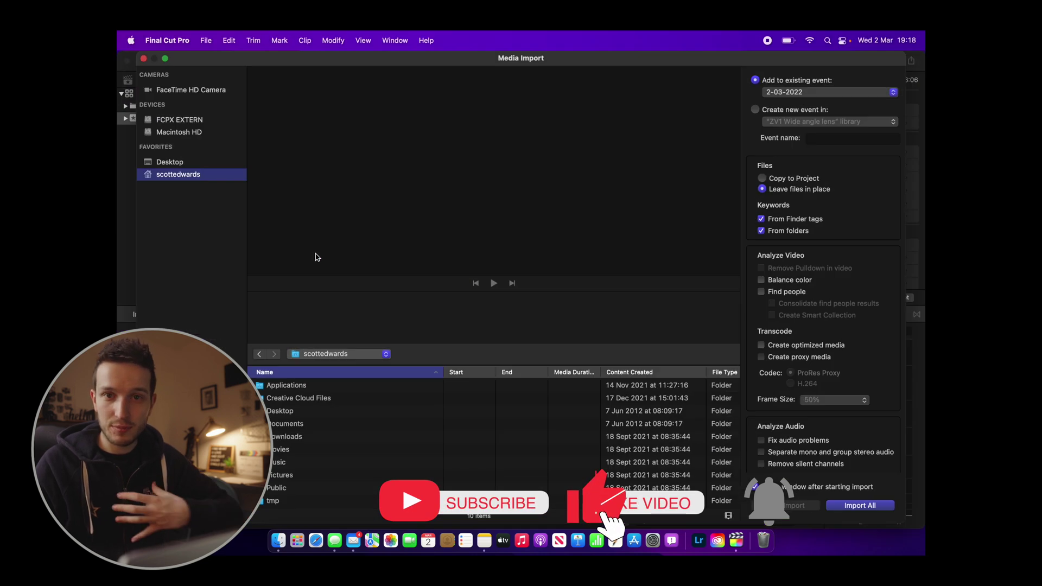
pyautogui.click(143, 58)
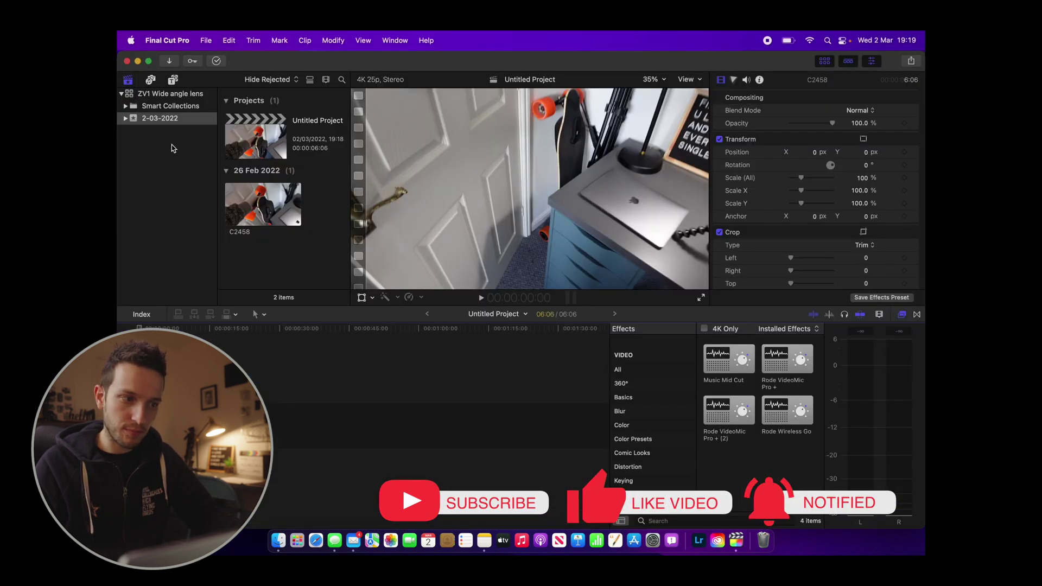
pyautogui.click(153, 120)
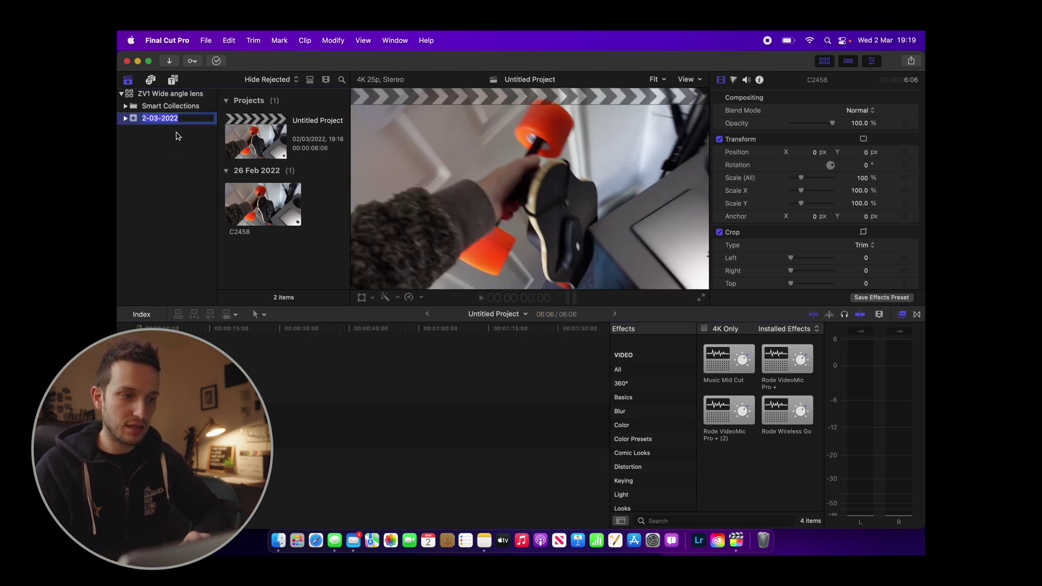
pyautogui.rightClick(171, 151)
pyautogui.click(193, 155)
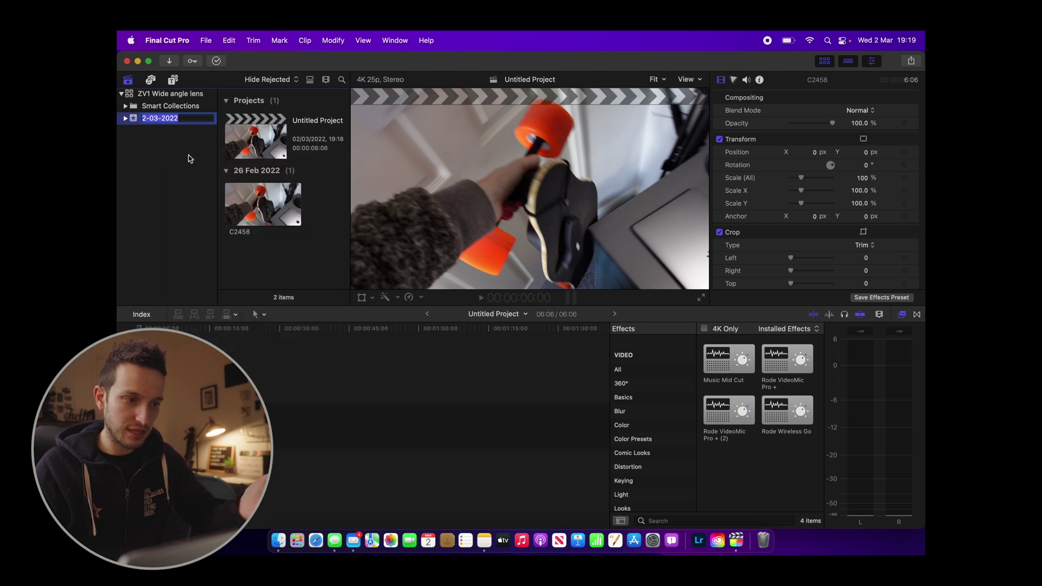
pyautogui.click(602, 318)
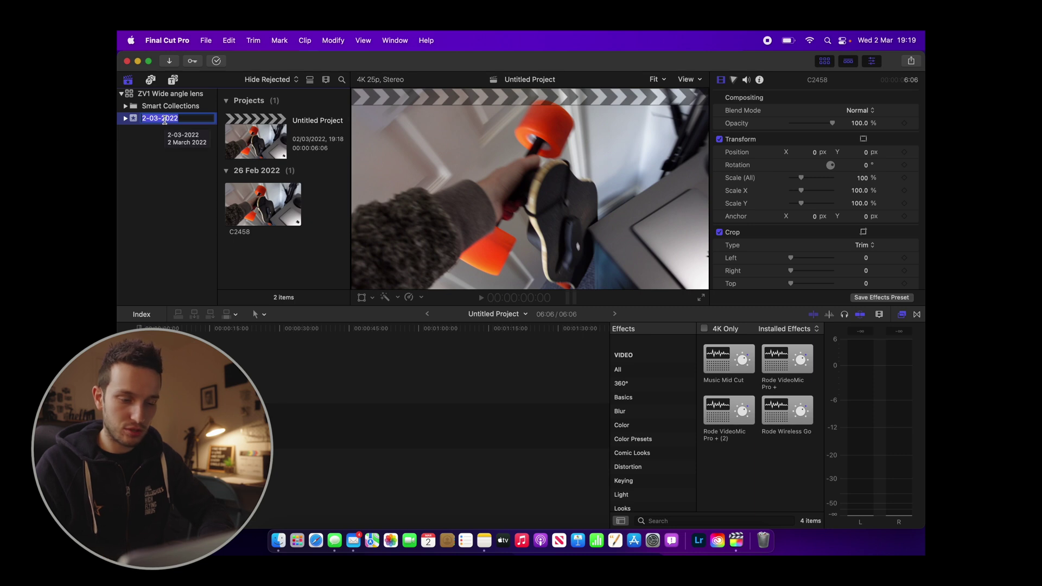
pyautogui.press('Return')
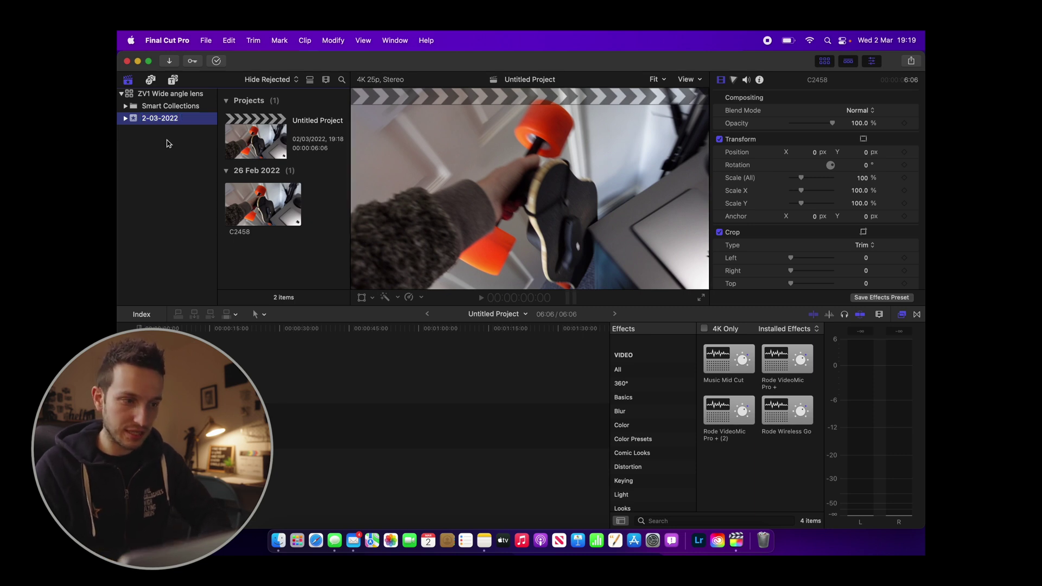
pyautogui.click(304, 391)
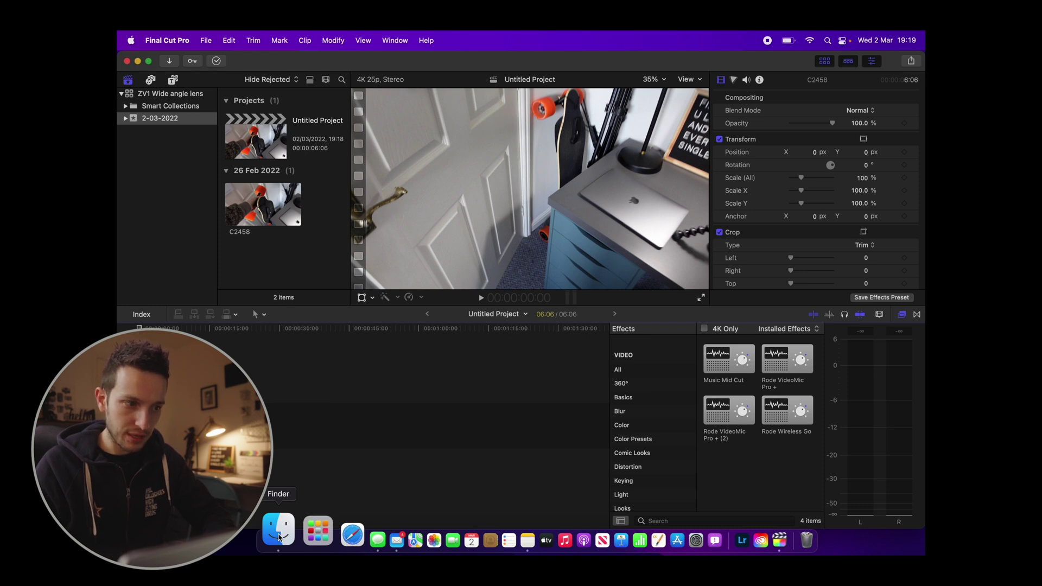
# Step: Import the A7C, Examples (ZV-1), Unboxing and ZV1 folders from Videos > ZV-1 Lens in Finder into the 2-03-2022 event
pyautogui.click(278, 538)
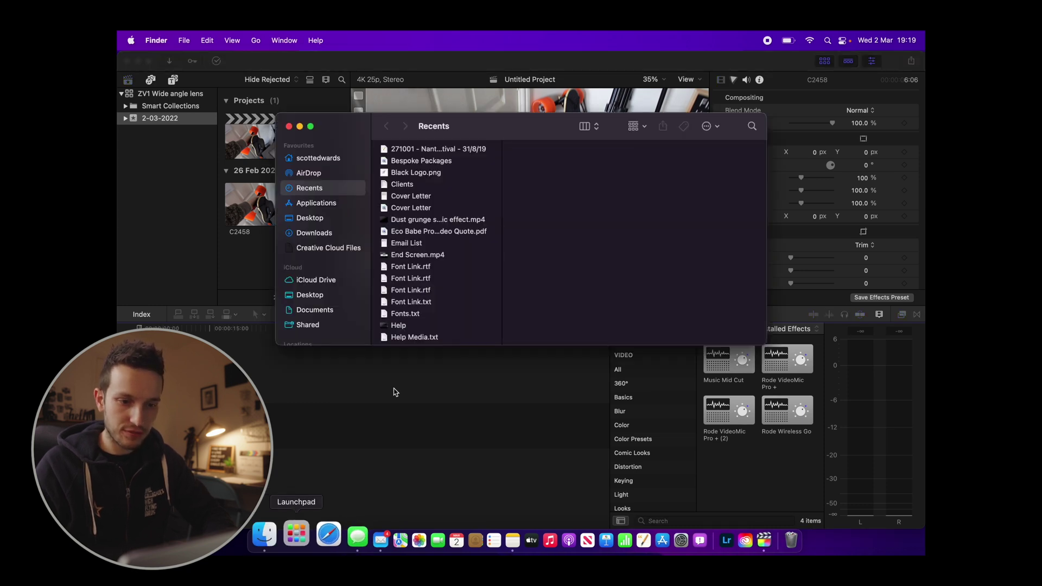
pyautogui.click(320, 310)
pyautogui.scroll(-3, 325, 310)
pyautogui.click(326, 301)
pyautogui.click(564, 189)
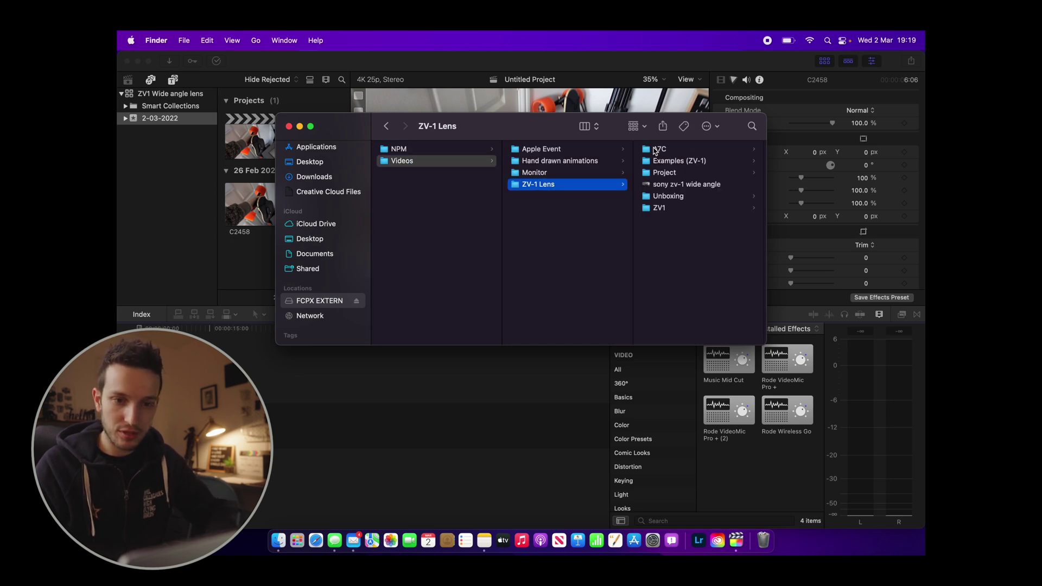
pyautogui.click(656, 149)
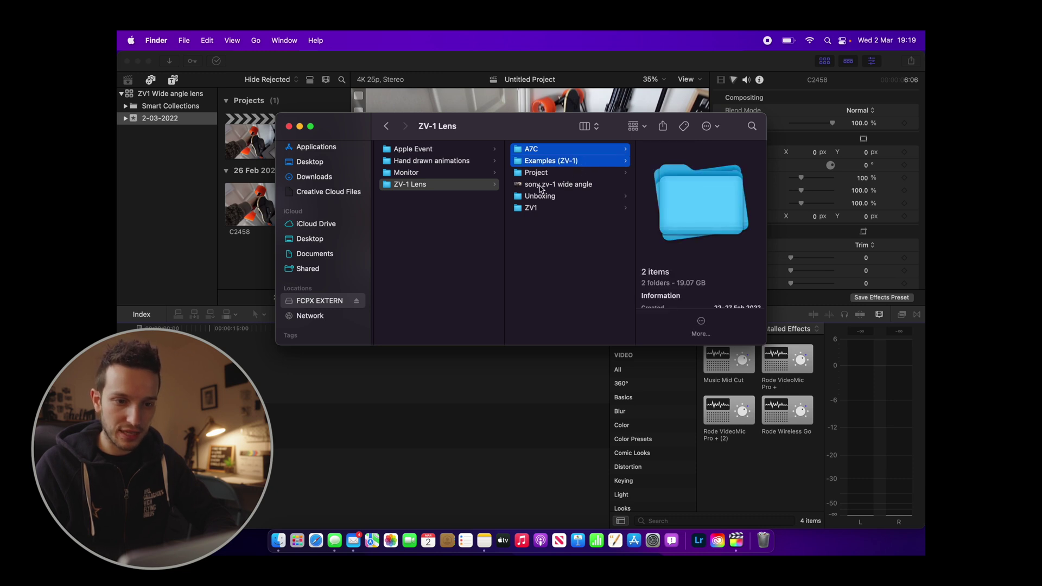
pyautogui.keyDown('super'); pyautogui.click(547, 197); pyautogui.keyUp('super')
pyautogui.keyDown('super'); pyautogui.click(526, 207); pyautogui.keyUp('super')
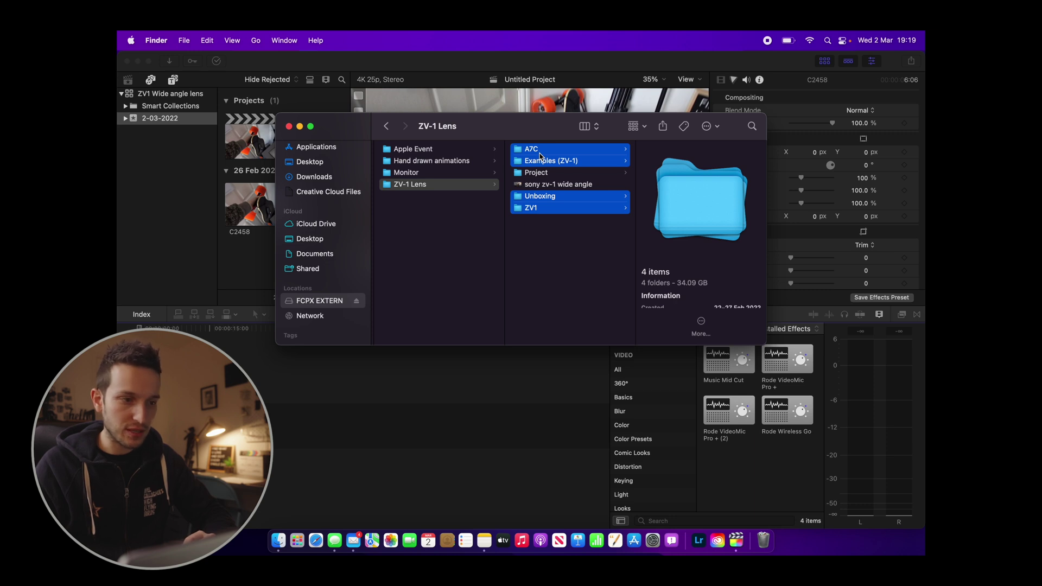
pyautogui.moveTo(540, 157); pyautogui.dragTo(155, 119)
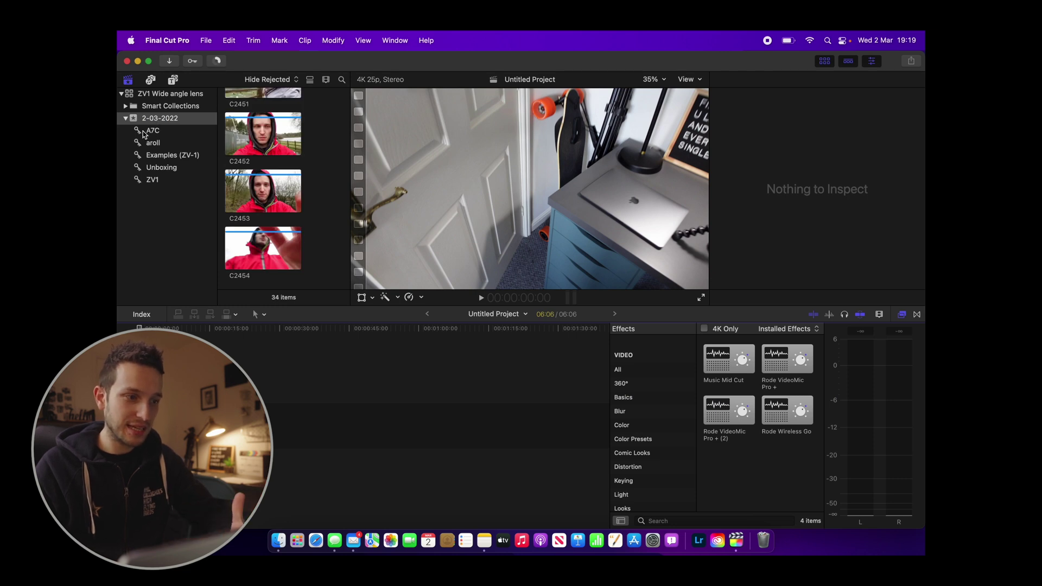
# Step: Review the clips in the A7C, aroll, Examples (ZV-1), Unboxing and ZV1 keyword collections of the 2-03-2022 event
pyautogui.click(142, 131)
pyautogui.click(153, 143)
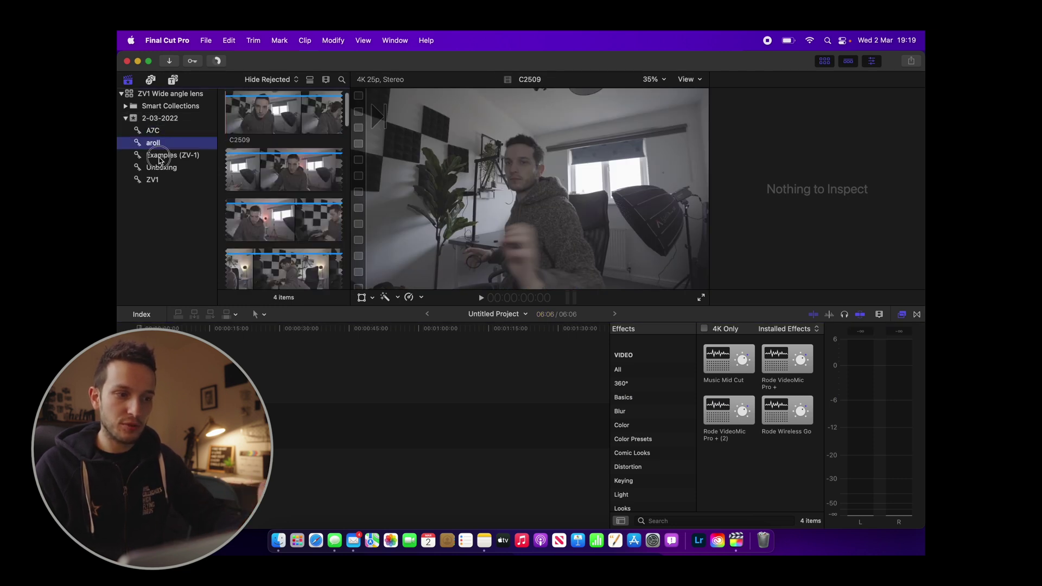
pyautogui.click(160, 156)
pyautogui.click(160, 168)
pyautogui.click(158, 181)
pyautogui.click(157, 144)
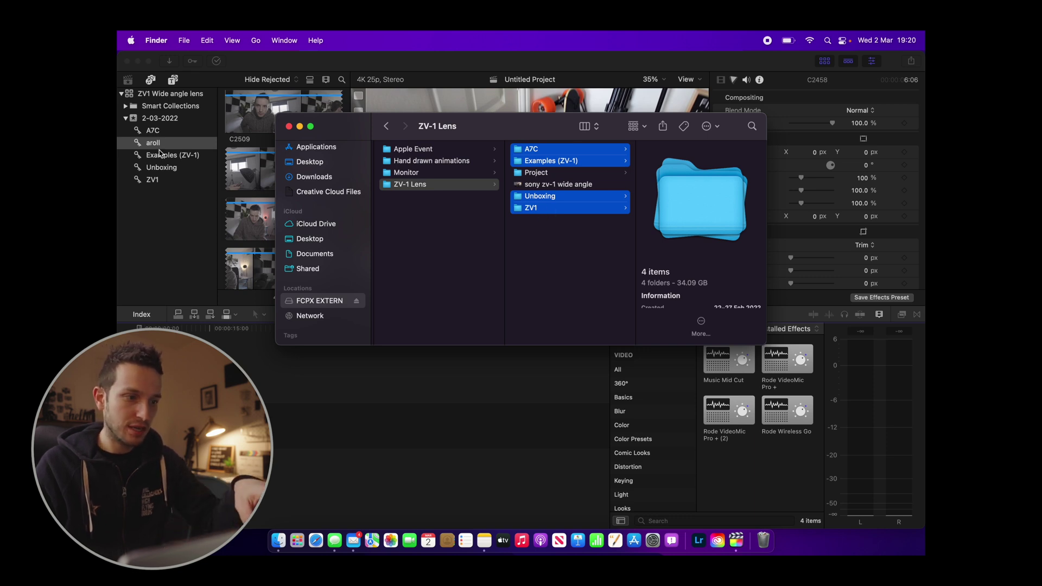
pyautogui.click(166, 133)
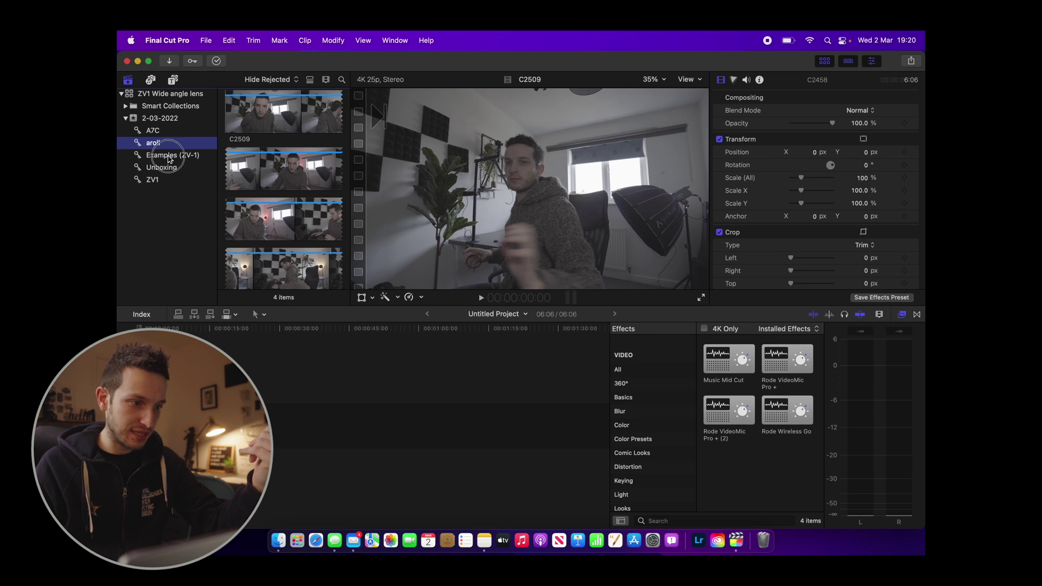
pyautogui.click(169, 155)
pyautogui.click(164, 167)
pyautogui.click(163, 180)
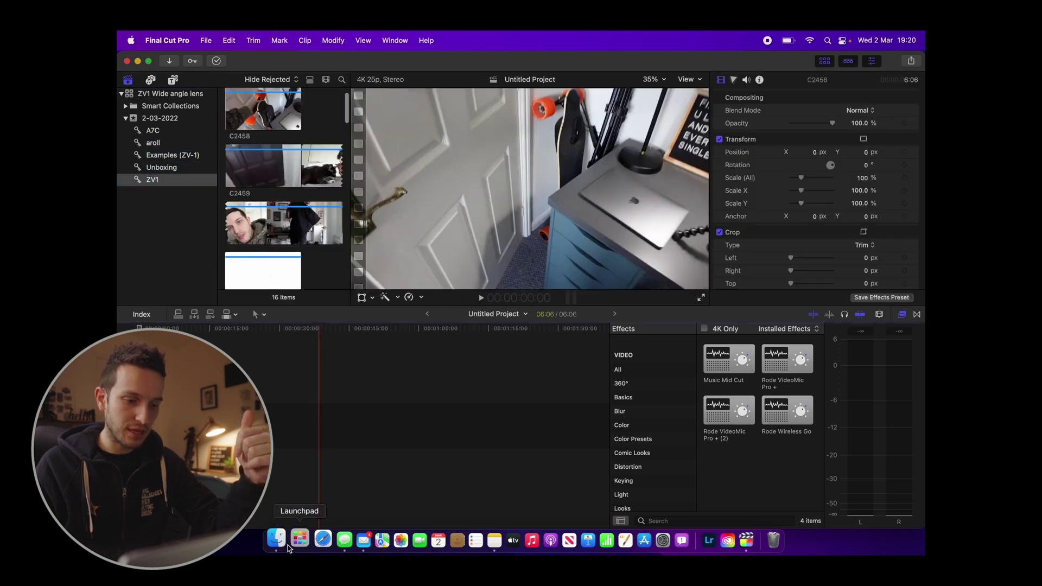
# Step: Switch to Finder and check the tags assigned to C2509.MP4 in the A7C folder of ZV-1 Lens
pyautogui.click(279, 540)
pyautogui.click(537, 172)
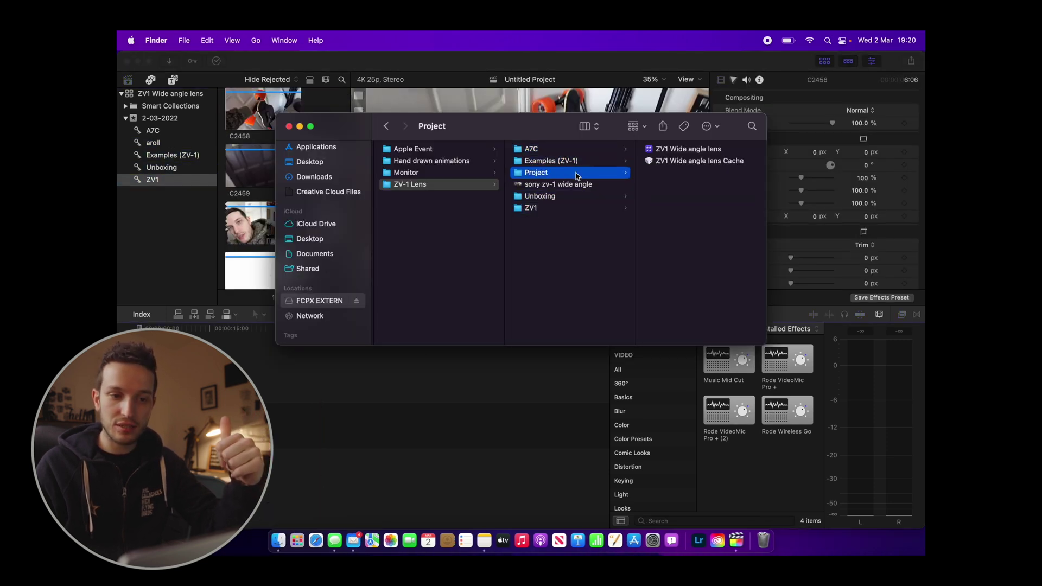
pyautogui.click(581, 151)
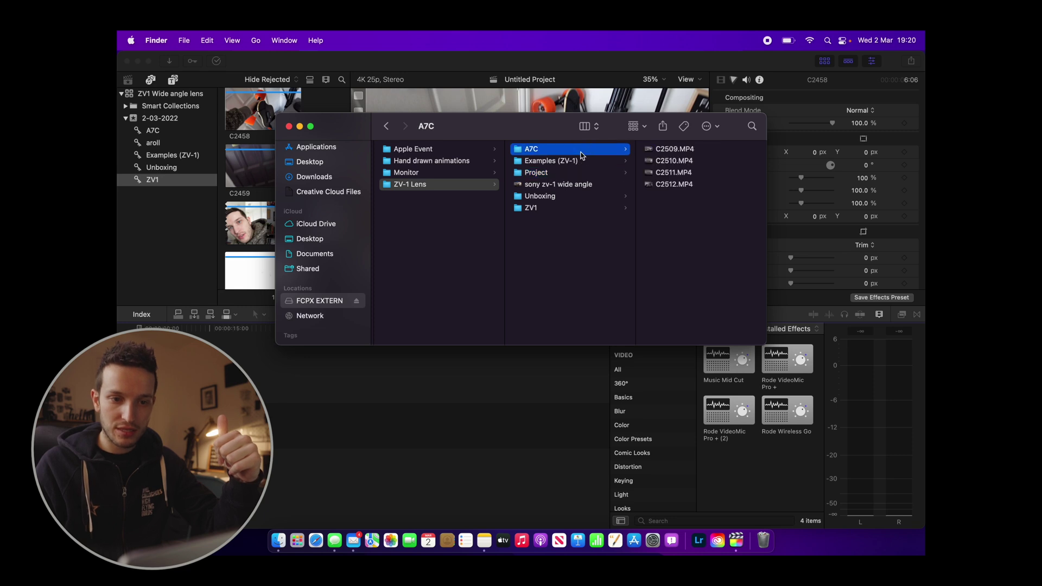
pyautogui.click(665, 153)
pyautogui.click(571, 149)
pyautogui.rightClick(571, 150)
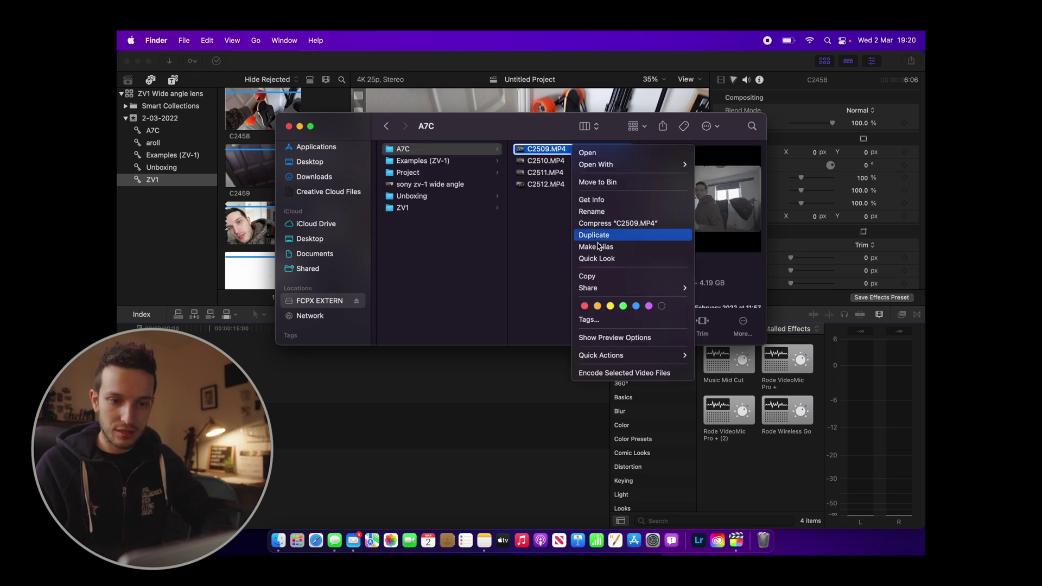
pyautogui.click(595, 321)
pyautogui.write('aroll')
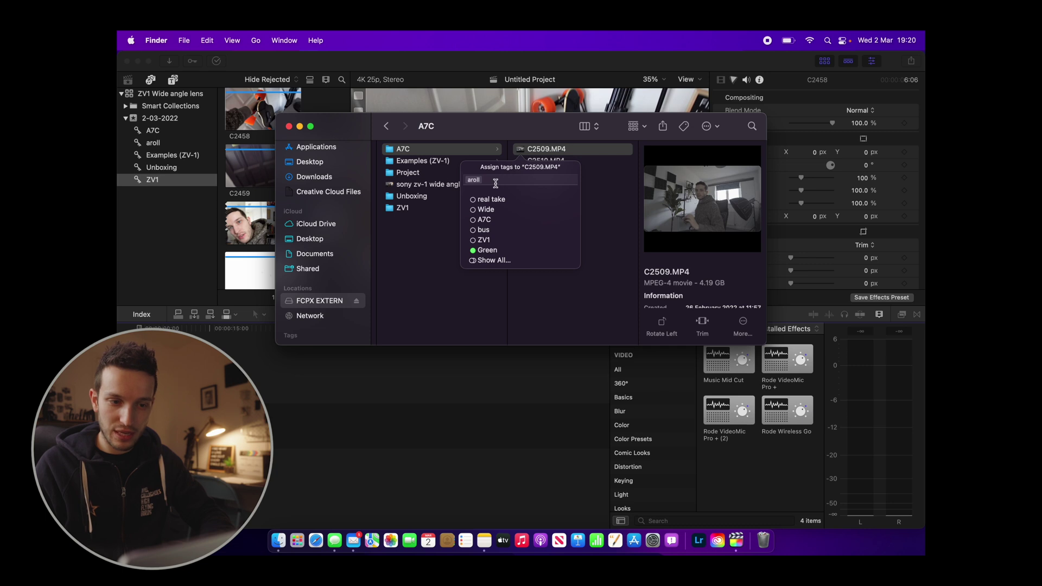
# Step: In Final Cut Pro, mark a range of about one minute in clip C2509 from the aroll collection and append it to the timeline
pyautogui.click(157, 249)
pyautogui.click(149, 143)
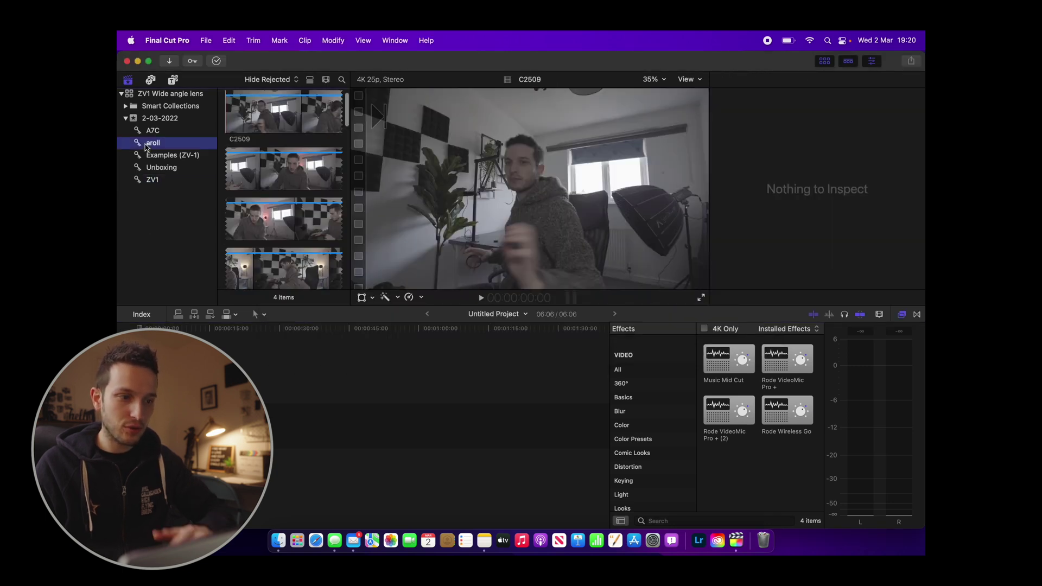
pyautogui.scroll(-1, 283, 206)
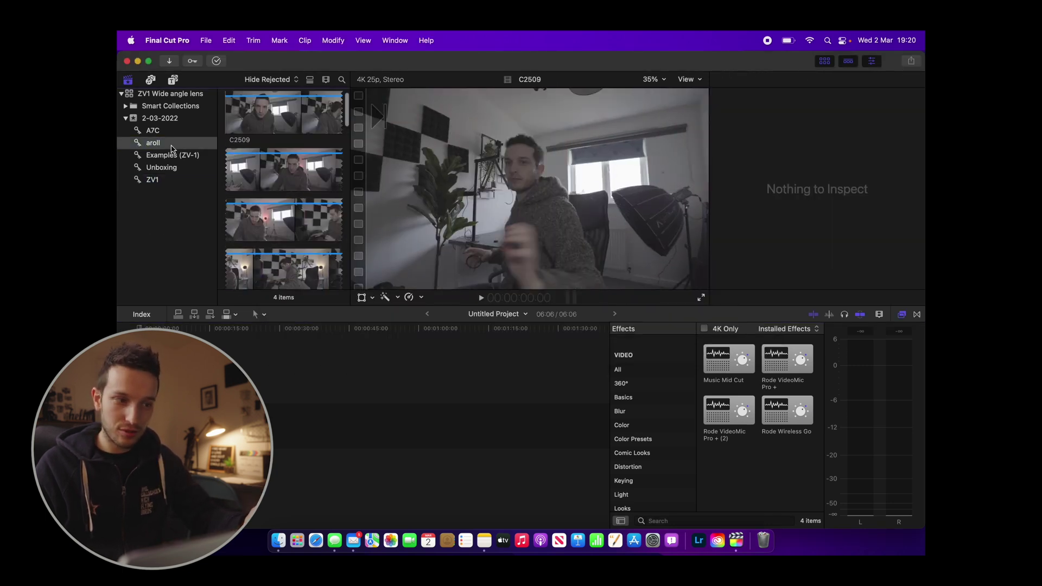
pyautogui.click(164, 148)
pyautogui.scroll(-5, 259, 166)
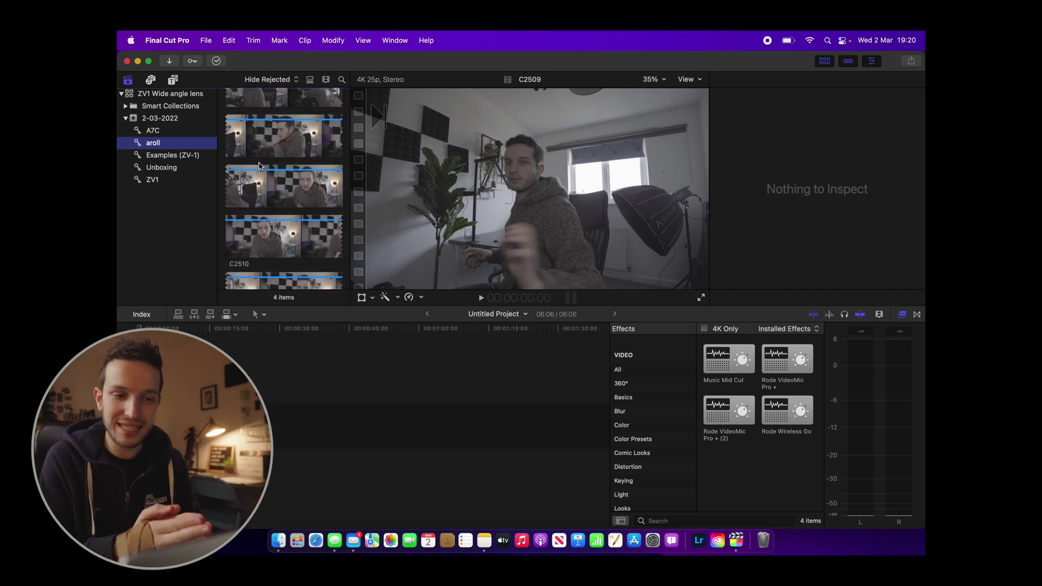
pyautogui.click(260, 142)
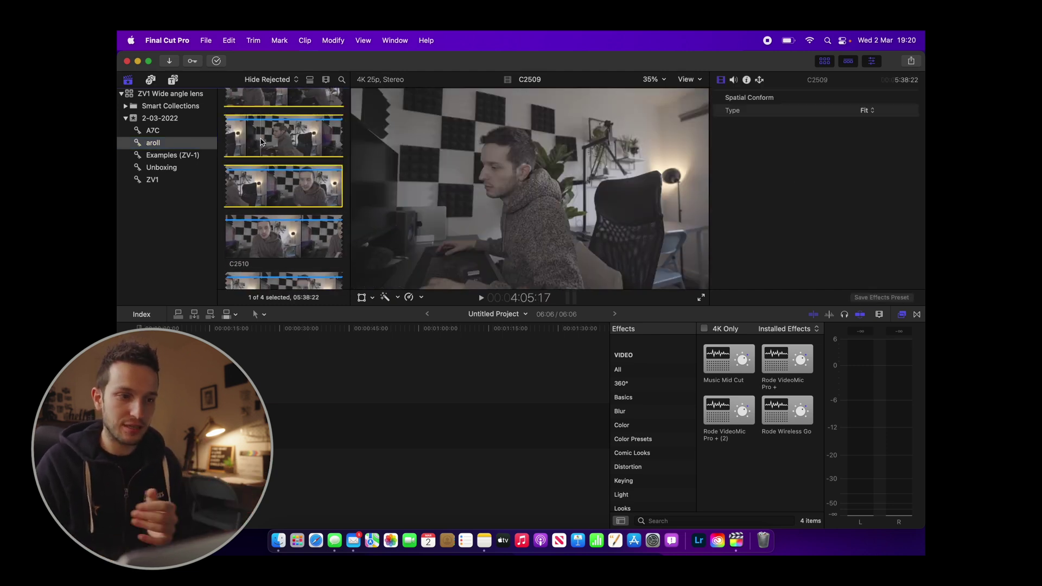
pyautogui.scroll(3, 265, 146)
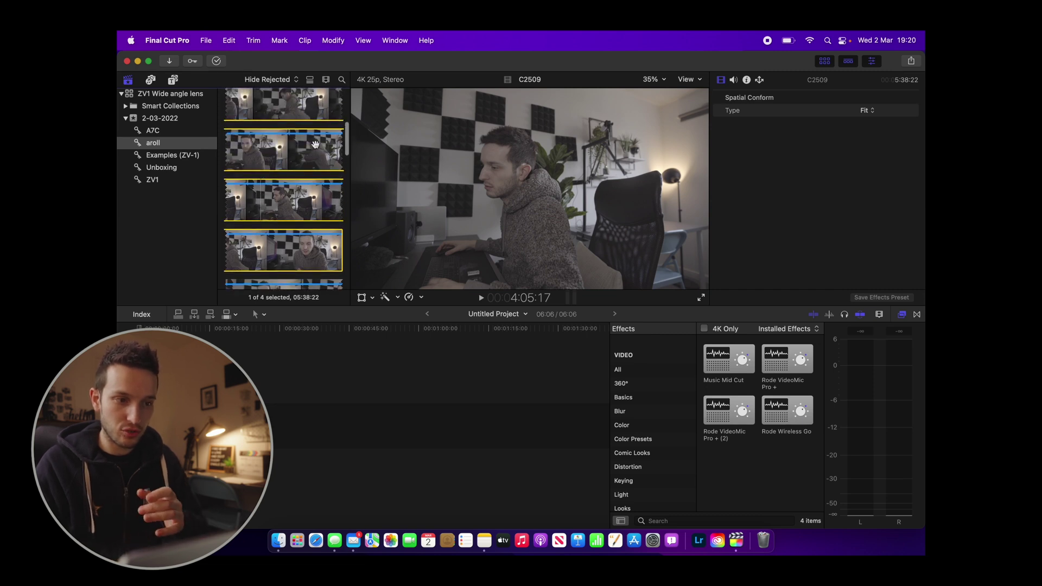
pyautogui.press('i')
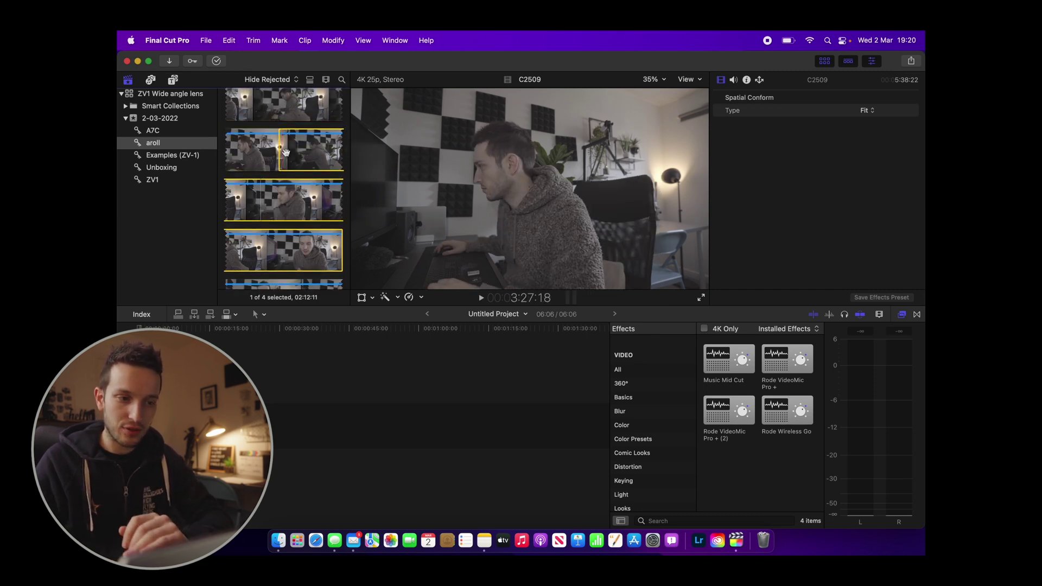
pyautogui.press('o')
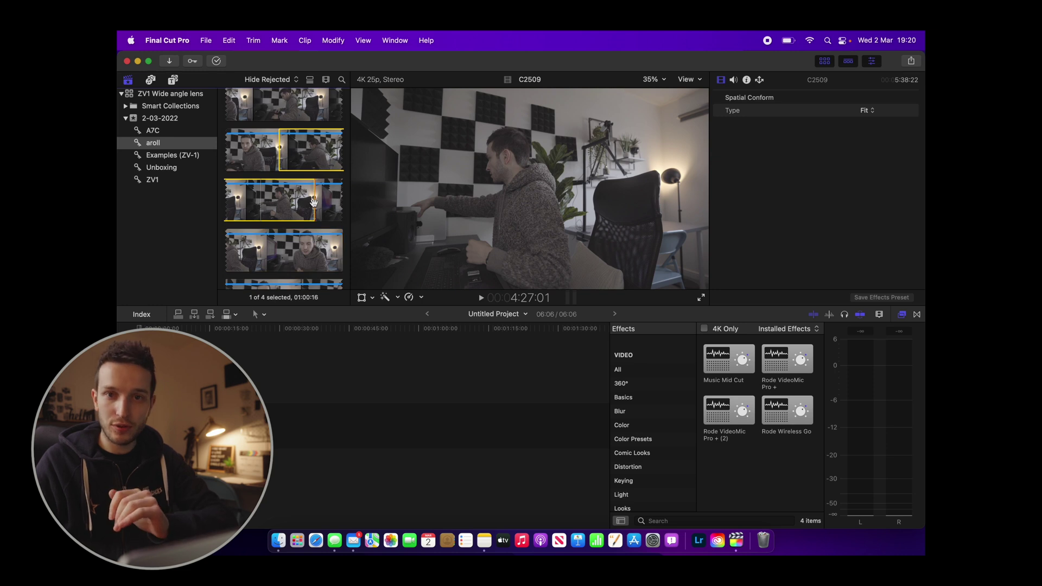
pyautogui.press('e')
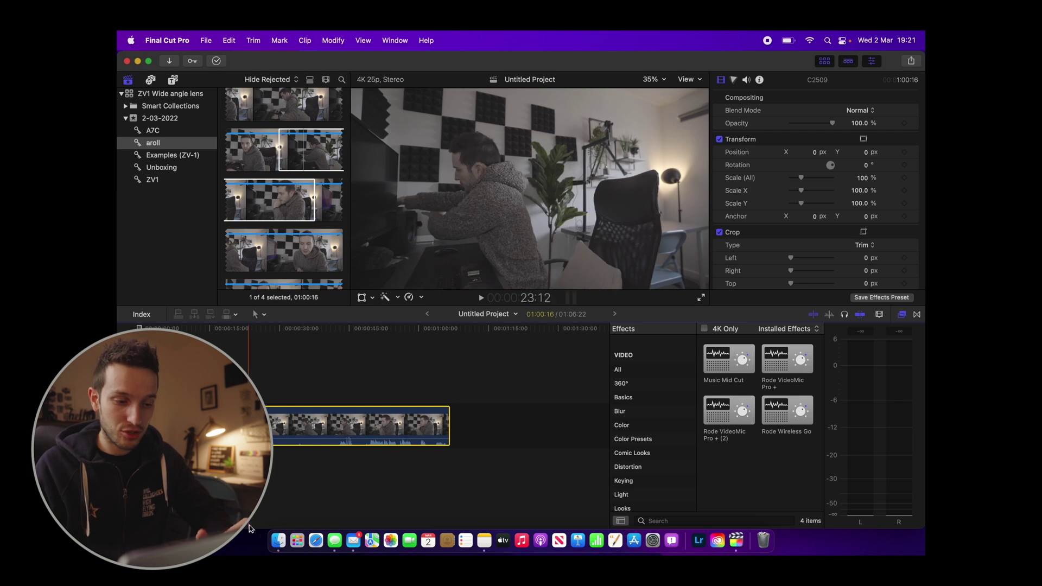
# Step: Reveal the source file of the C2509 timeline clip in Finder
pyautogui.press('super+shift+r')
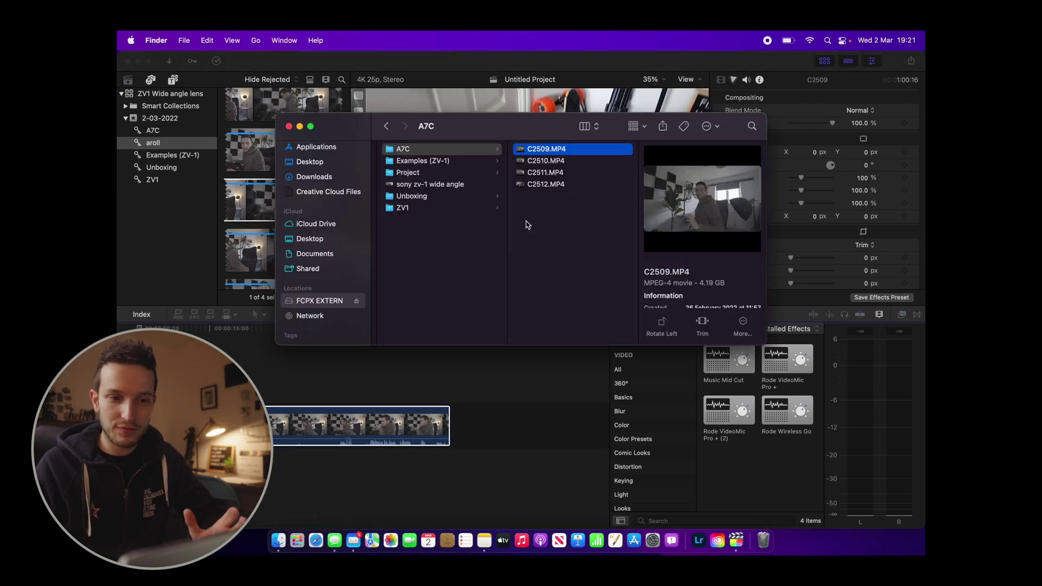
pyautogui.click(539, 172)
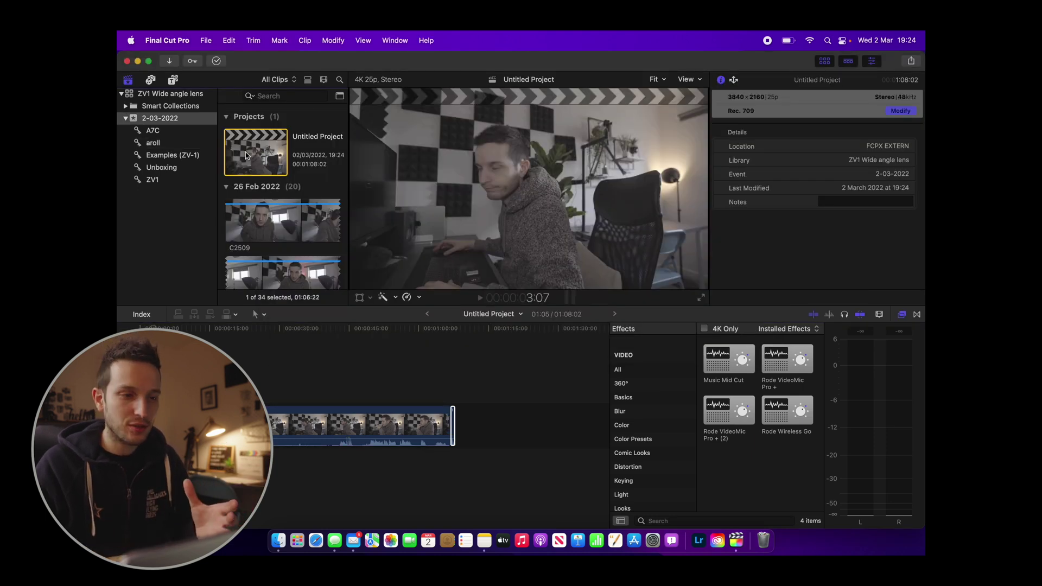
# Step: In Final Cut Pro, hide the browser's search field and select the marked range of clip C2509 in the 2-03-2022 event
pyautogui.click(339, 80)
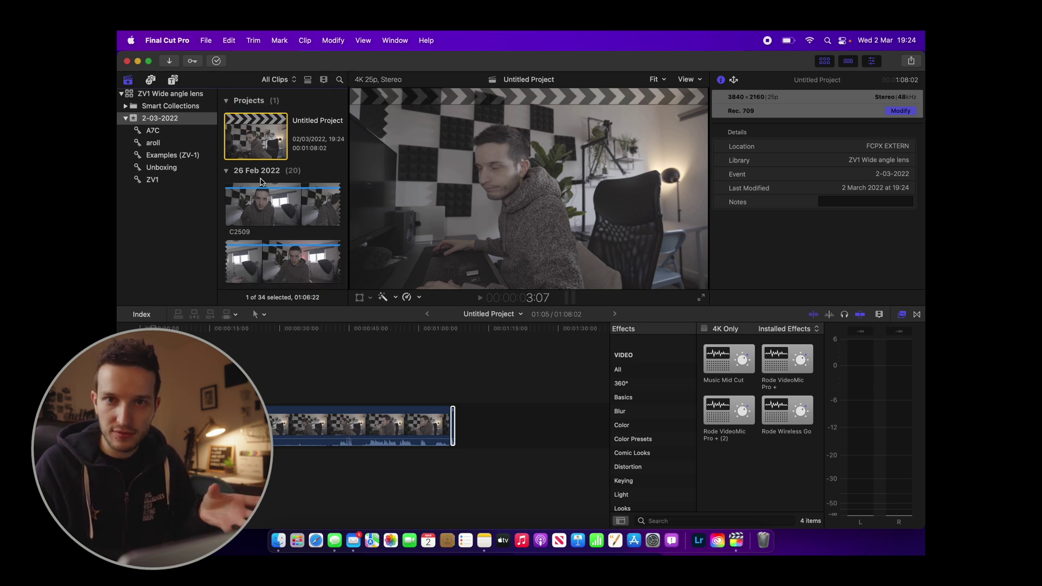
pyautogui.scroll(-5, 282, 206)
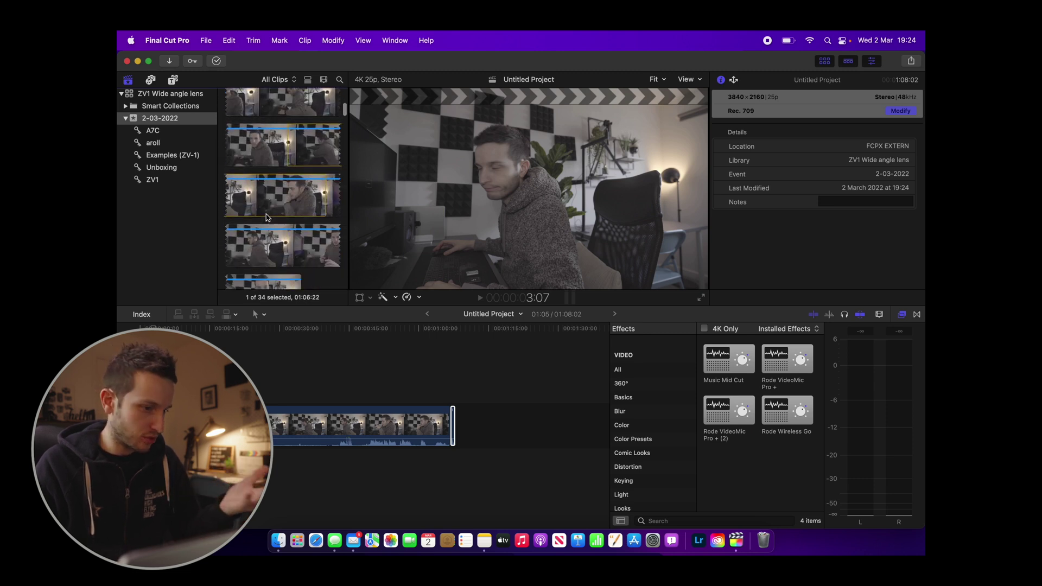
pyautogui.click(304, 160)
pyautogui.scroll(6, 325, 105)
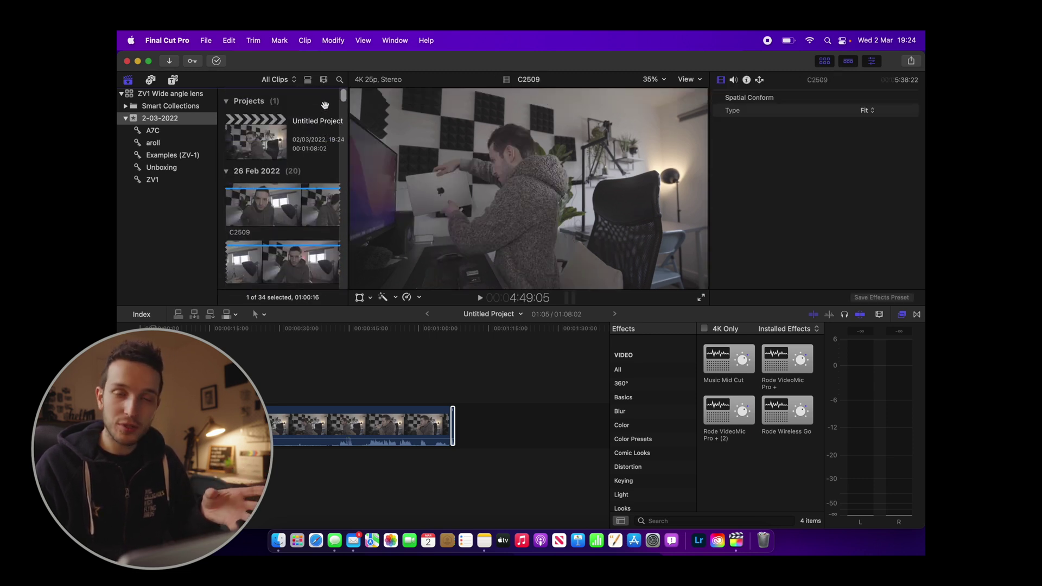